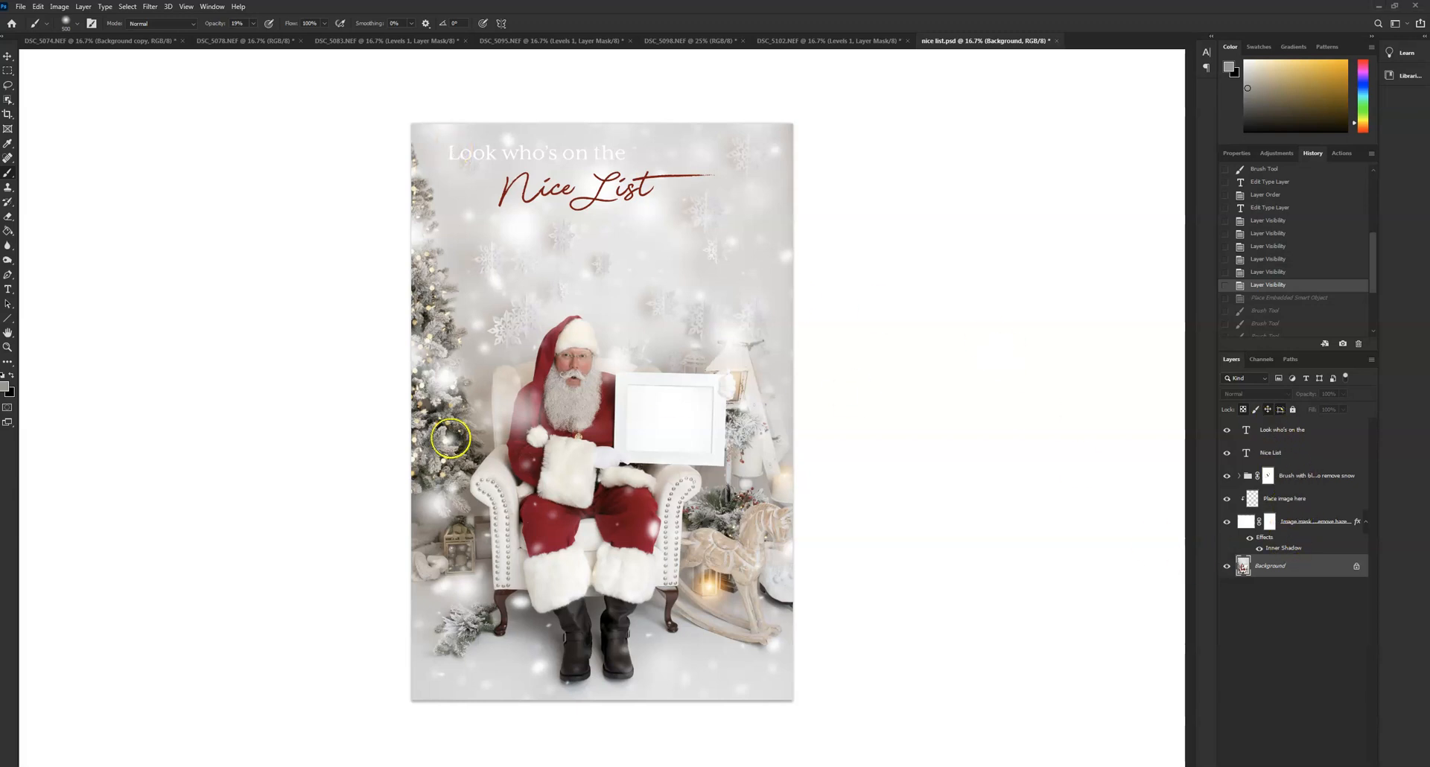
# - Review the template's lower layers: the Background, the image mask layer and the Place image here layer
pyautogui.click(1294, 570)
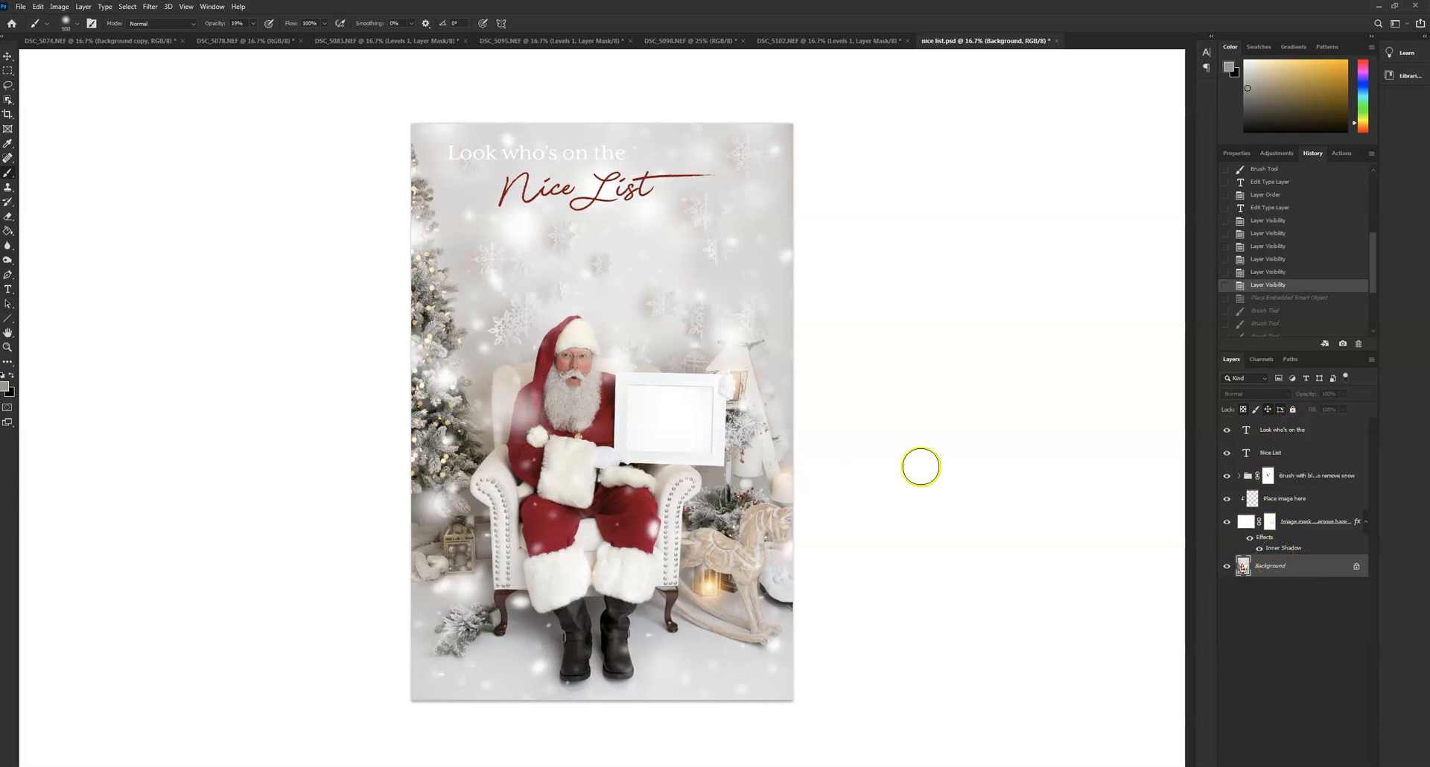
pyautogui.click(1261, 523)
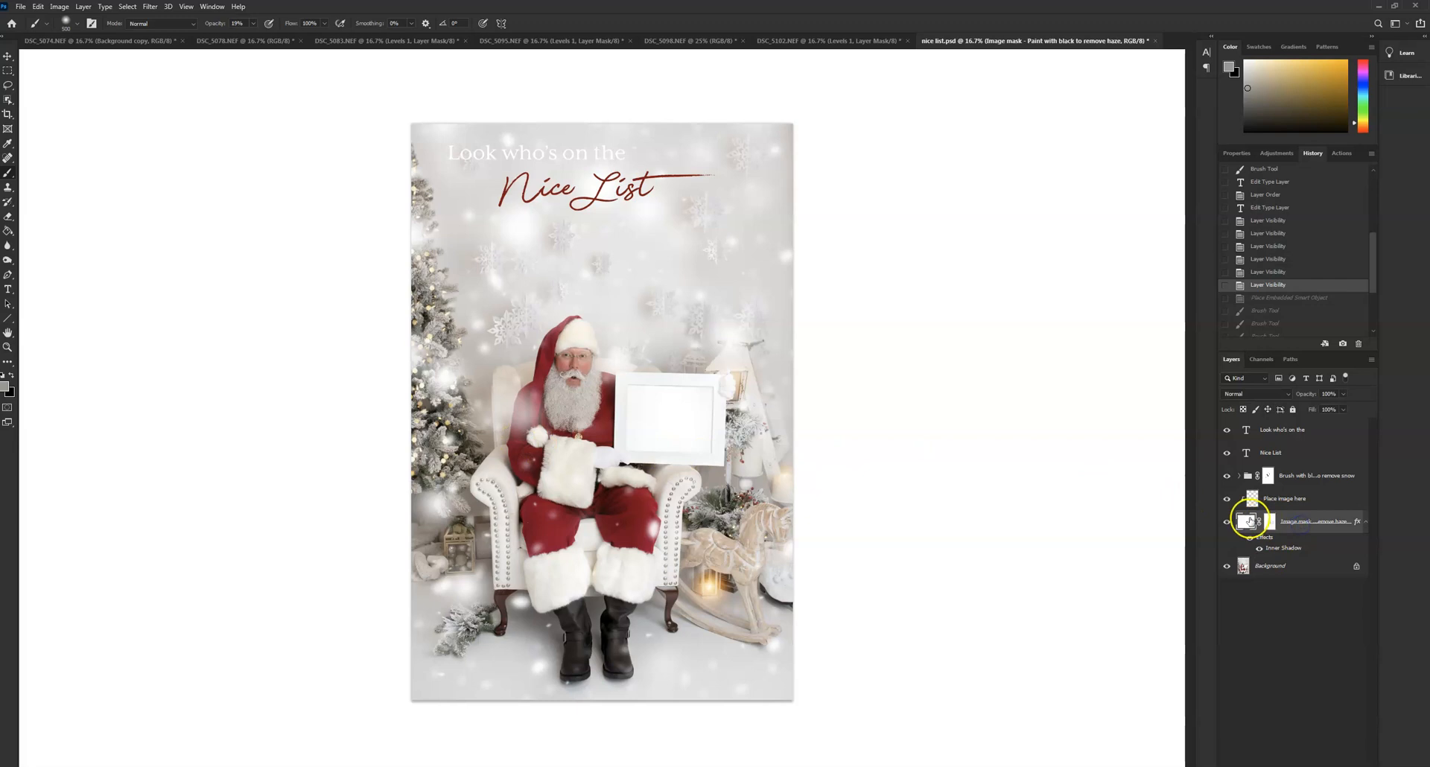
pyautogui.click(1286, 501)
pyautogui.click(1290, 497)
pyautogui.click(1298, 498)
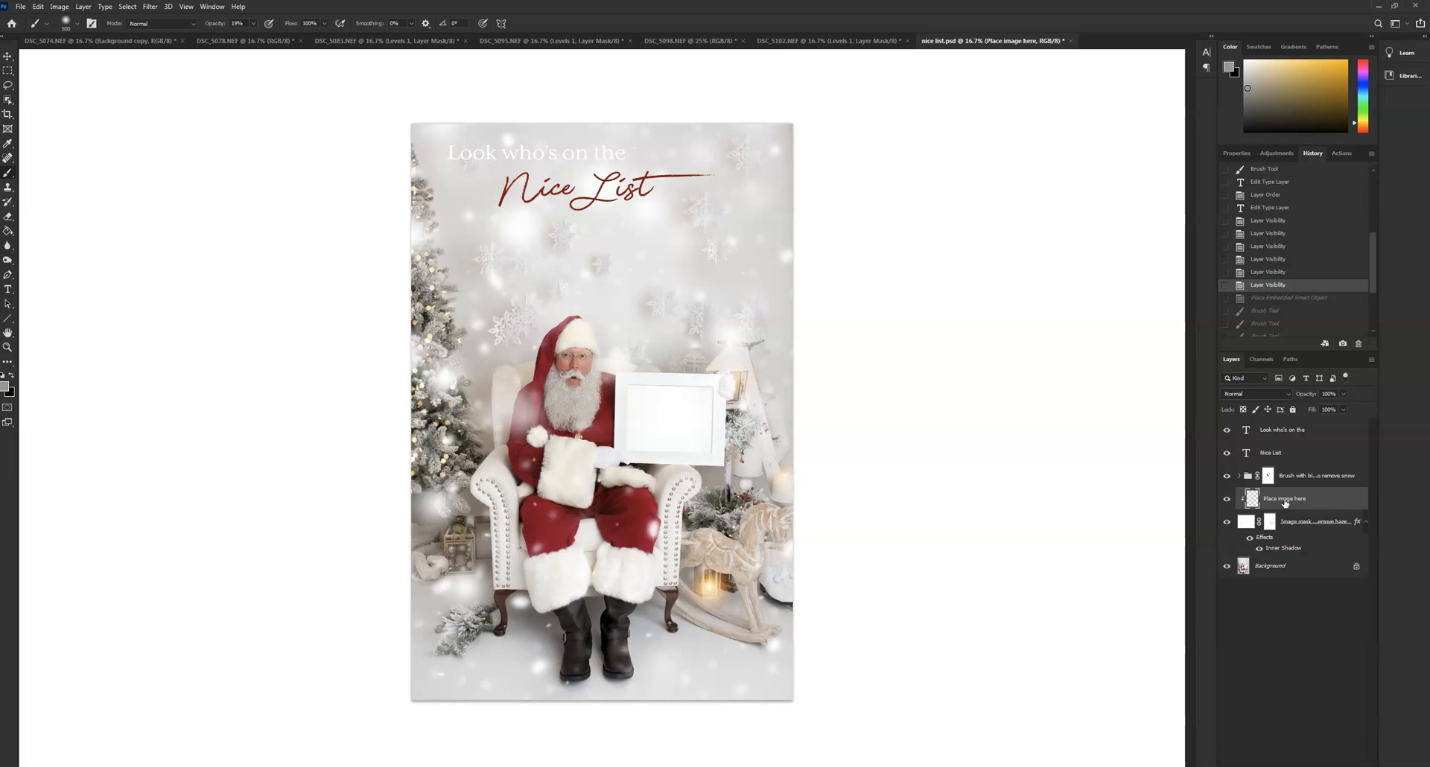
# - Compare the design with the snow group and its extra snow copy layer hidden and shown, ending with snow copy hidden
pyautogui.click(1302, 475)
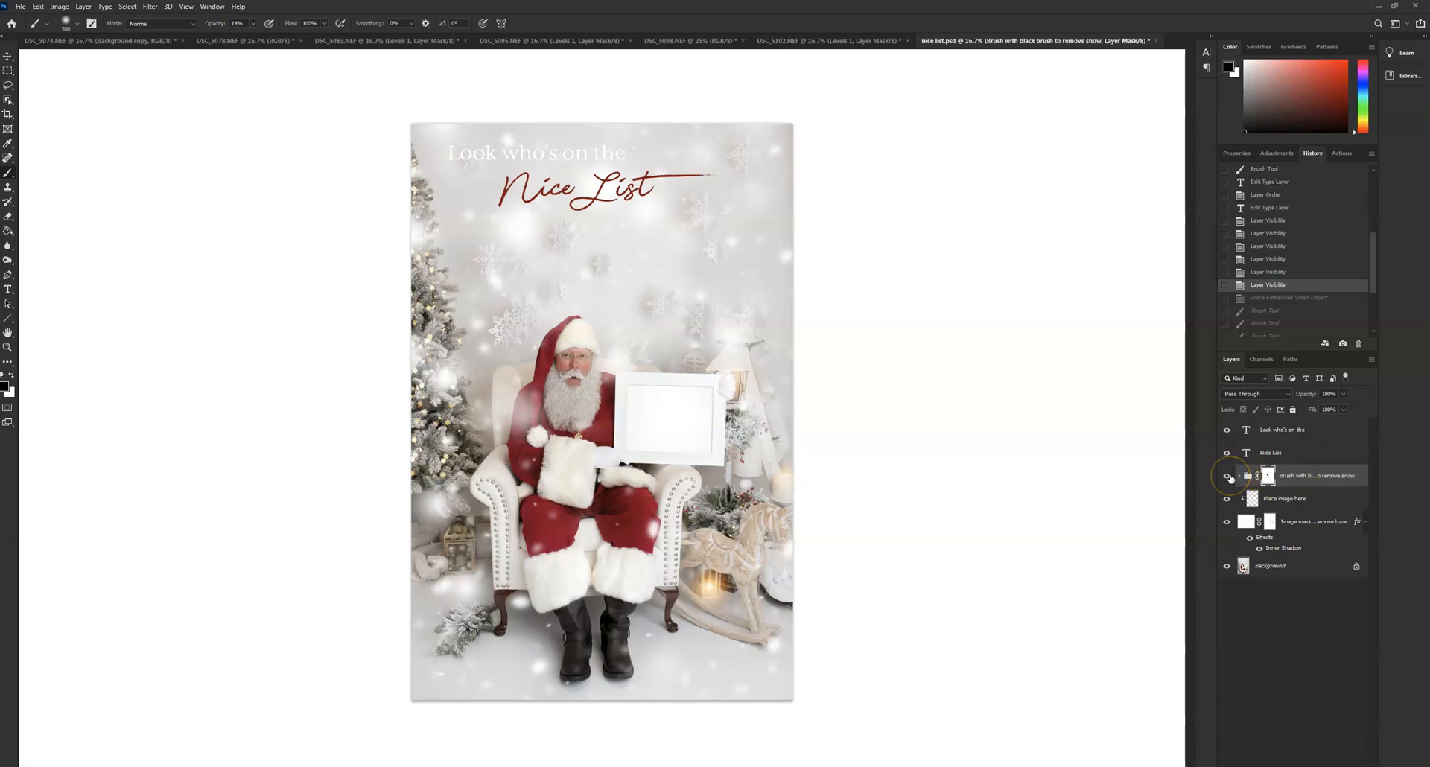
pyautogui.click(1226, 476)
pyautogui.click(1228, 476)
pyautogui.click(1238, 476)
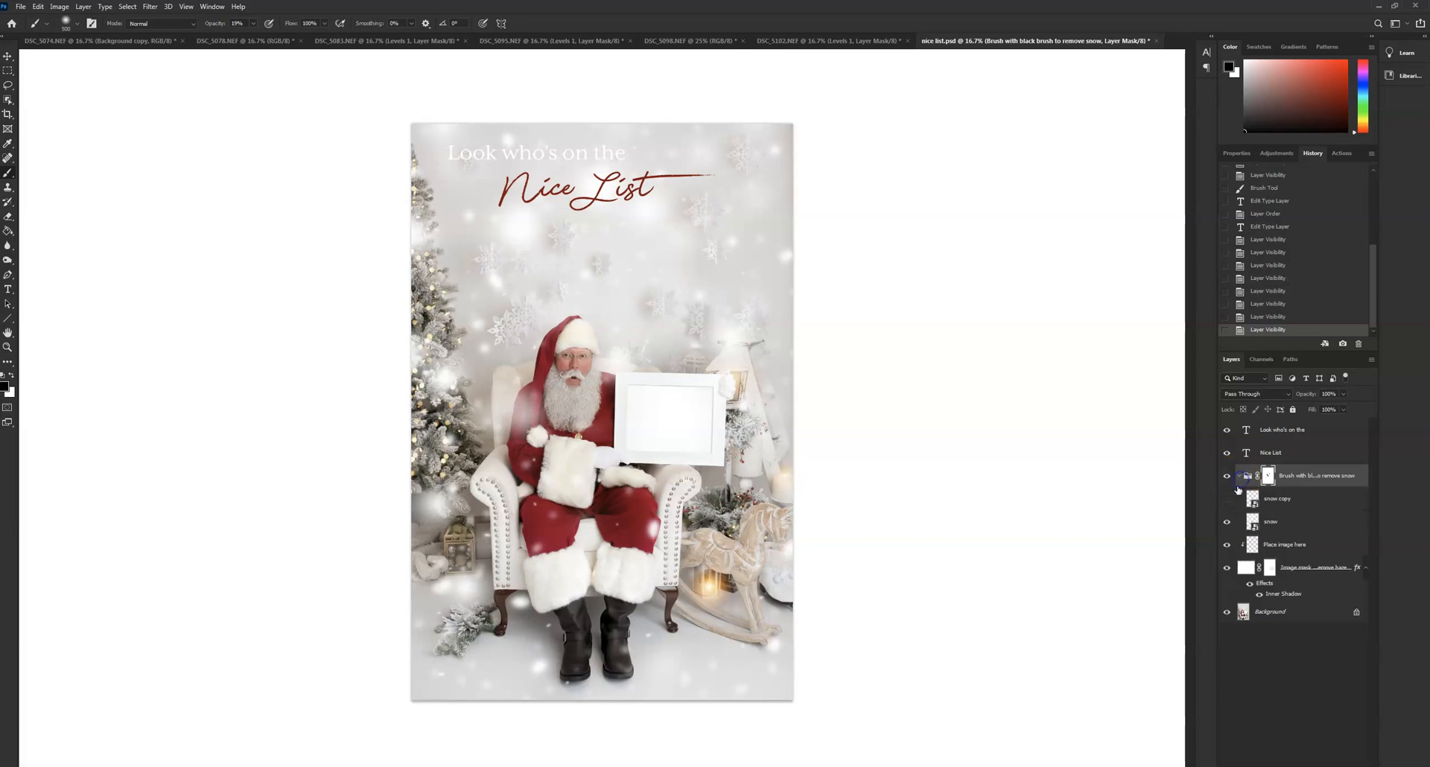
pyautogui.click(1227, 499)
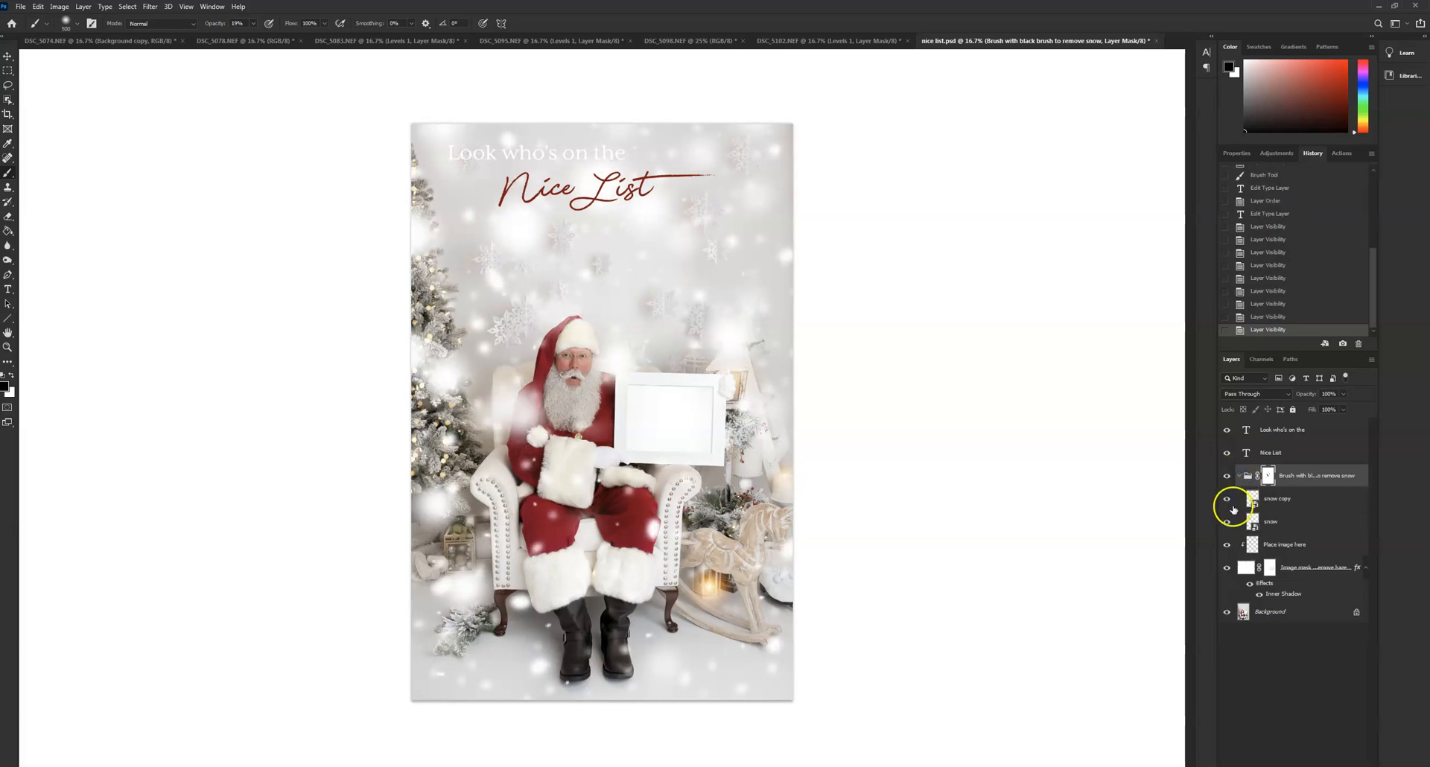
pyautogui.click(1227, 500)
pyautogui.click(1228, 501)
pyautogui.click(1227, 499)
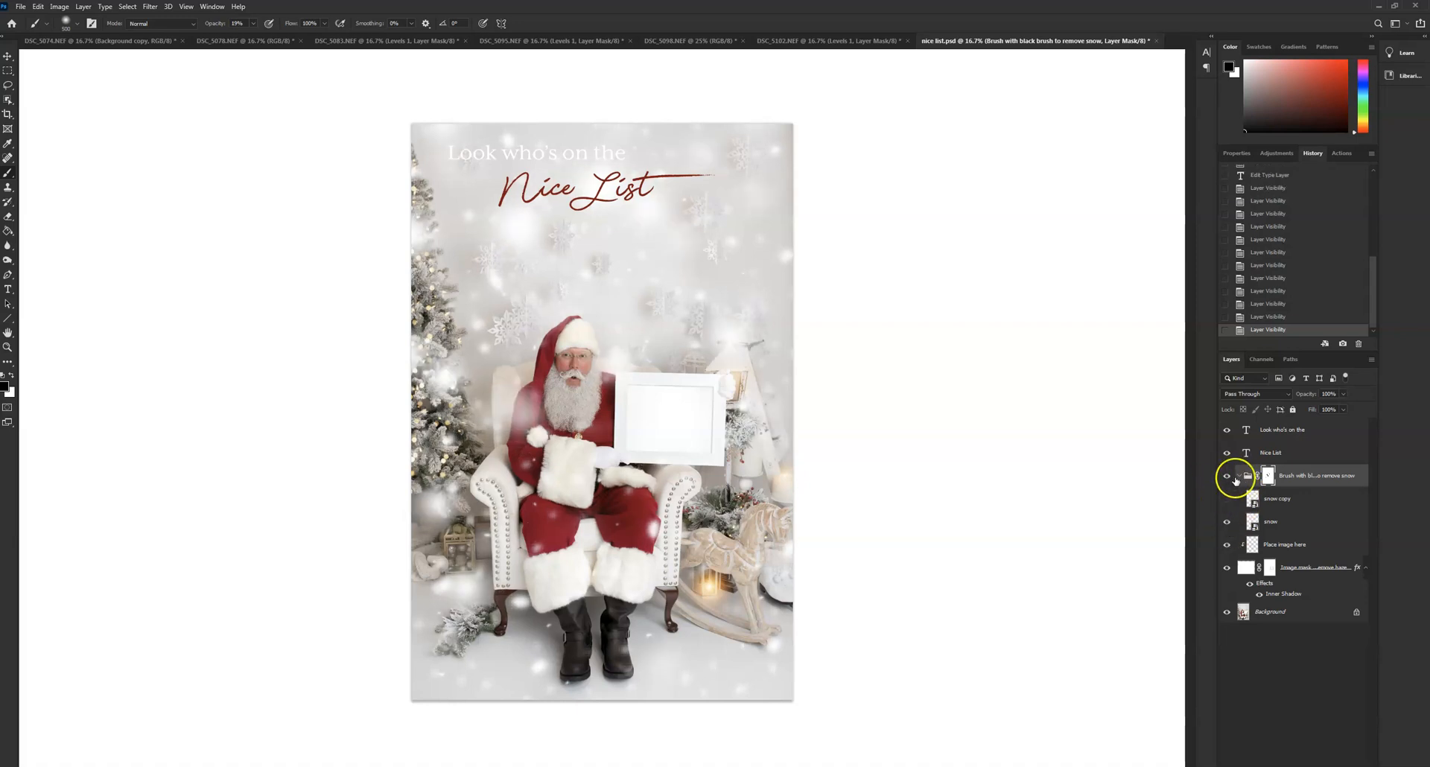
pyautogui.click(1241, 476)
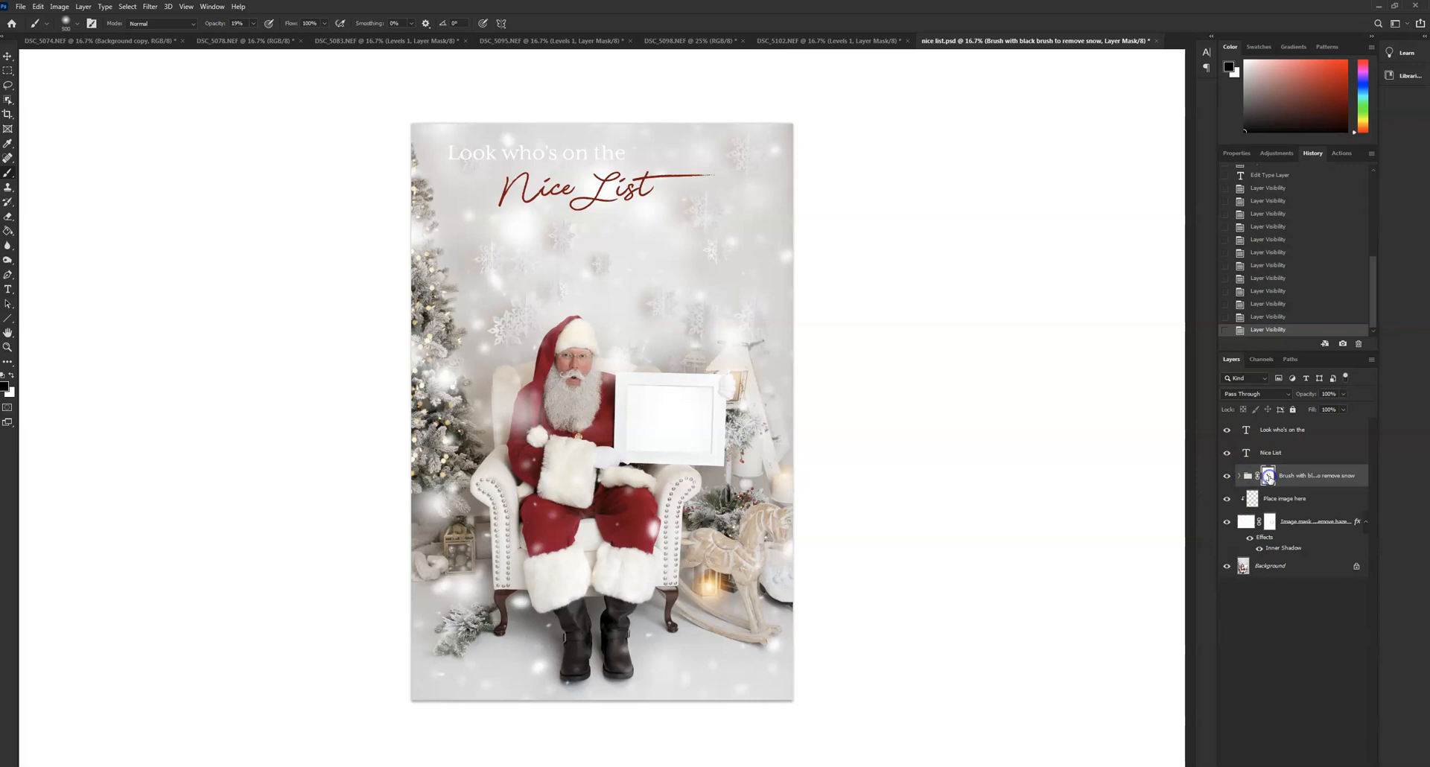
pyautogui.click(1264, 477)
# - Inspect the Nice List and Look who's on the text layers with the Type tool, leaving their wording as is
pyautogui.click(1279, 454)
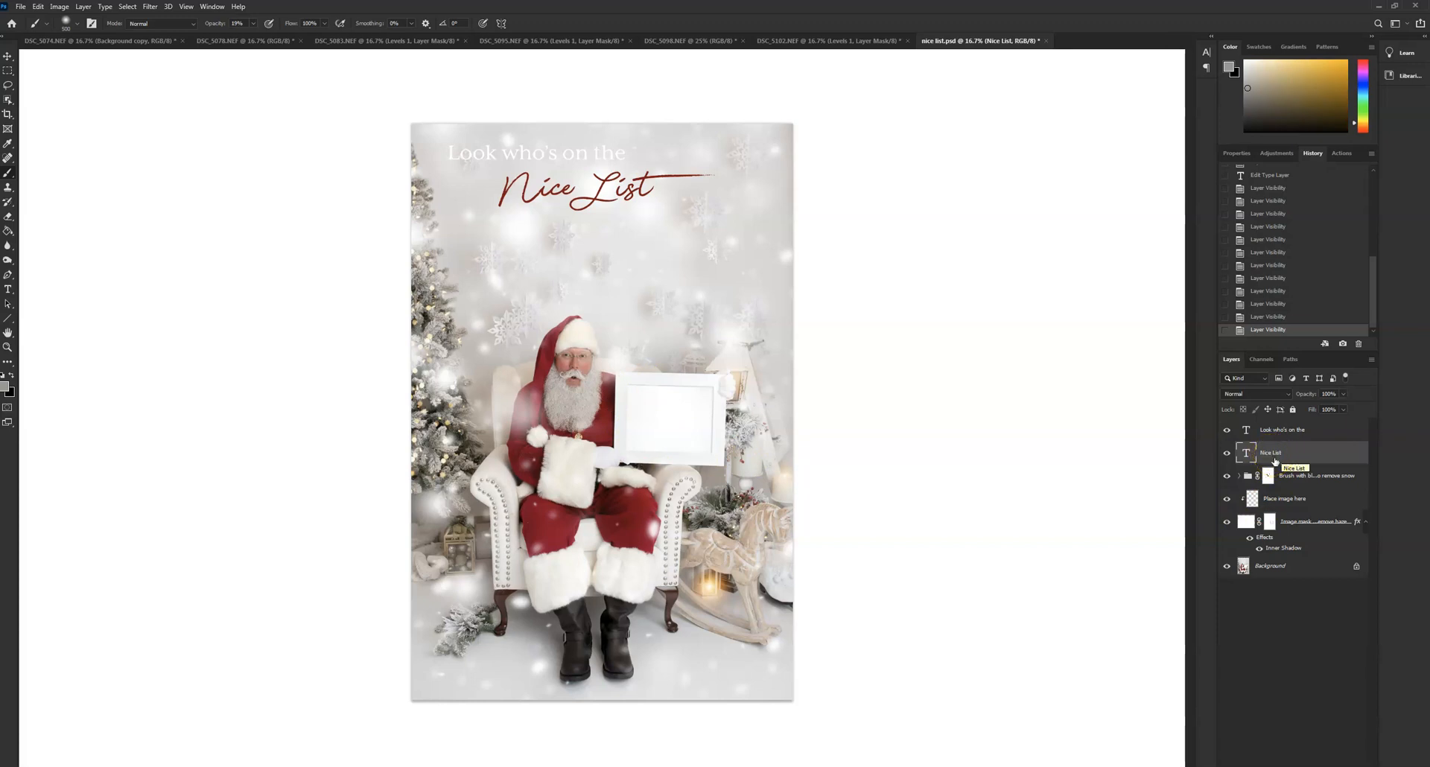
pyautogui.click(9, 289)
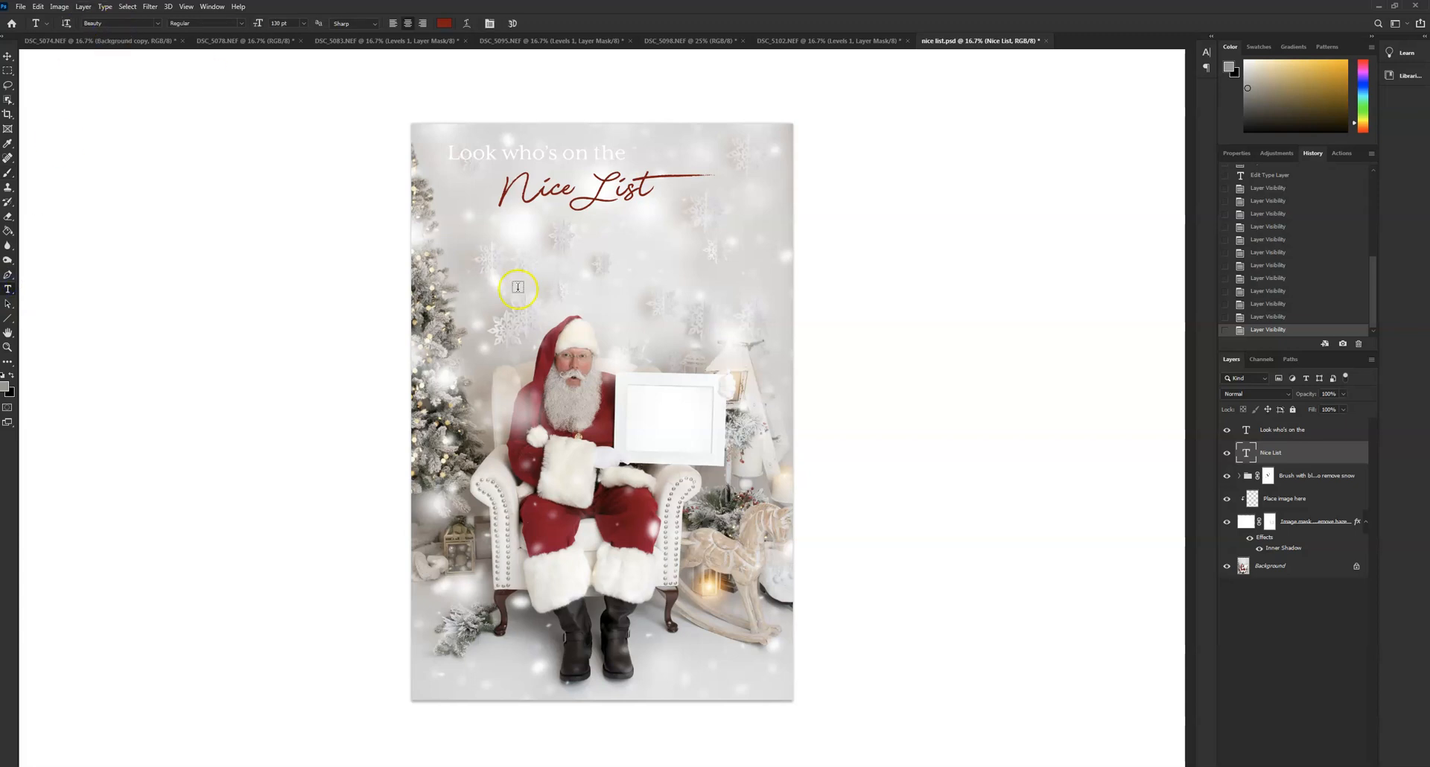
pyautogui.click(513, 191)
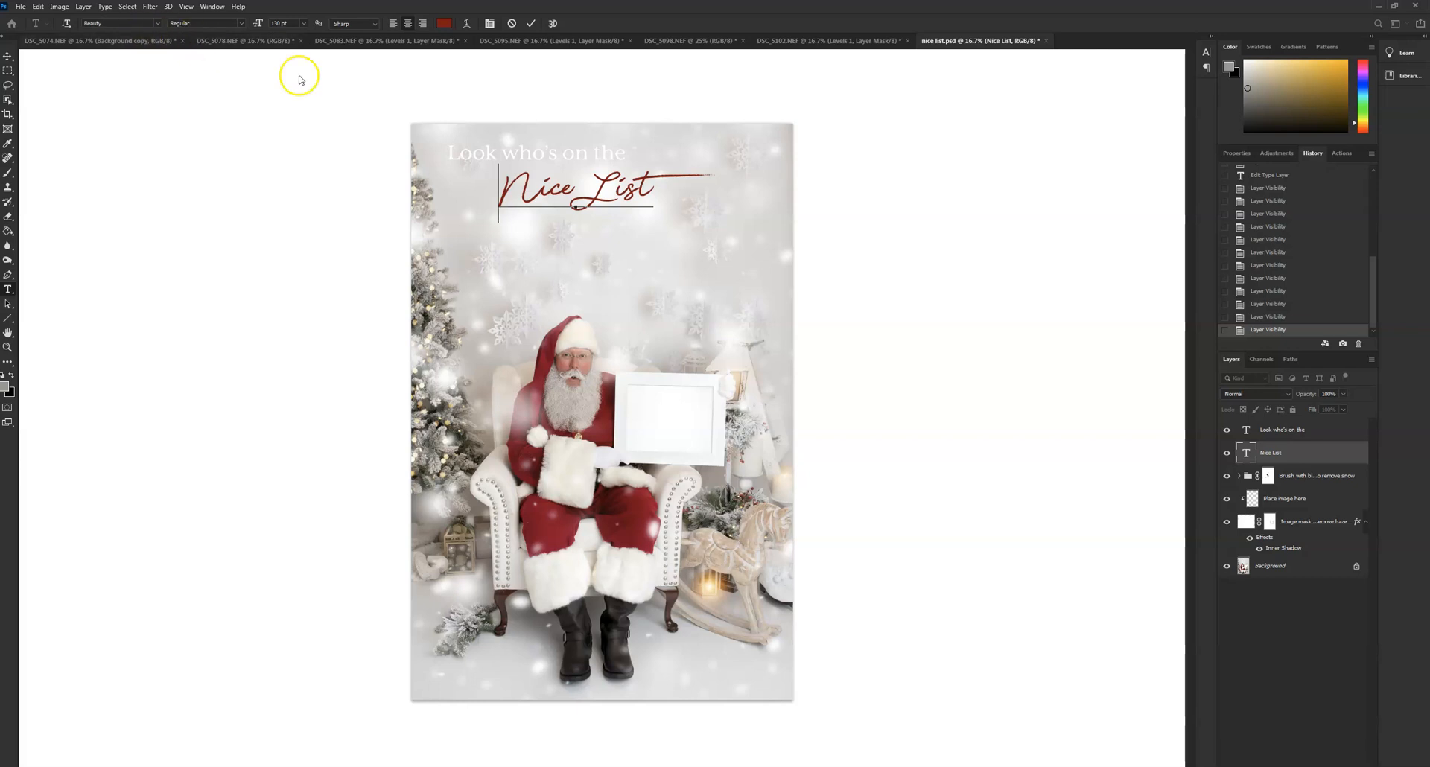
pyautogui.click(1269, 435)
pyautogui.click(533, 152)
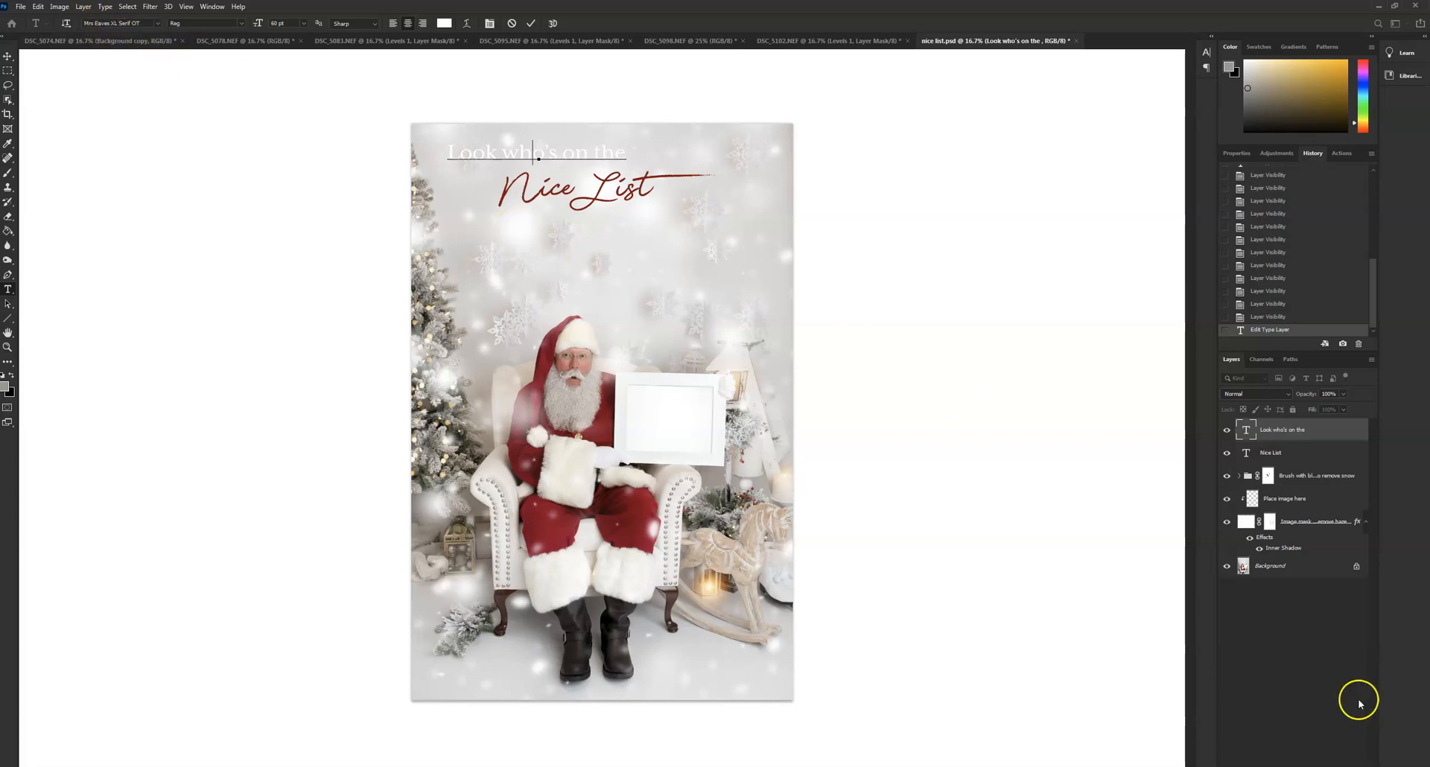
pyautogui.click(1298, 564)
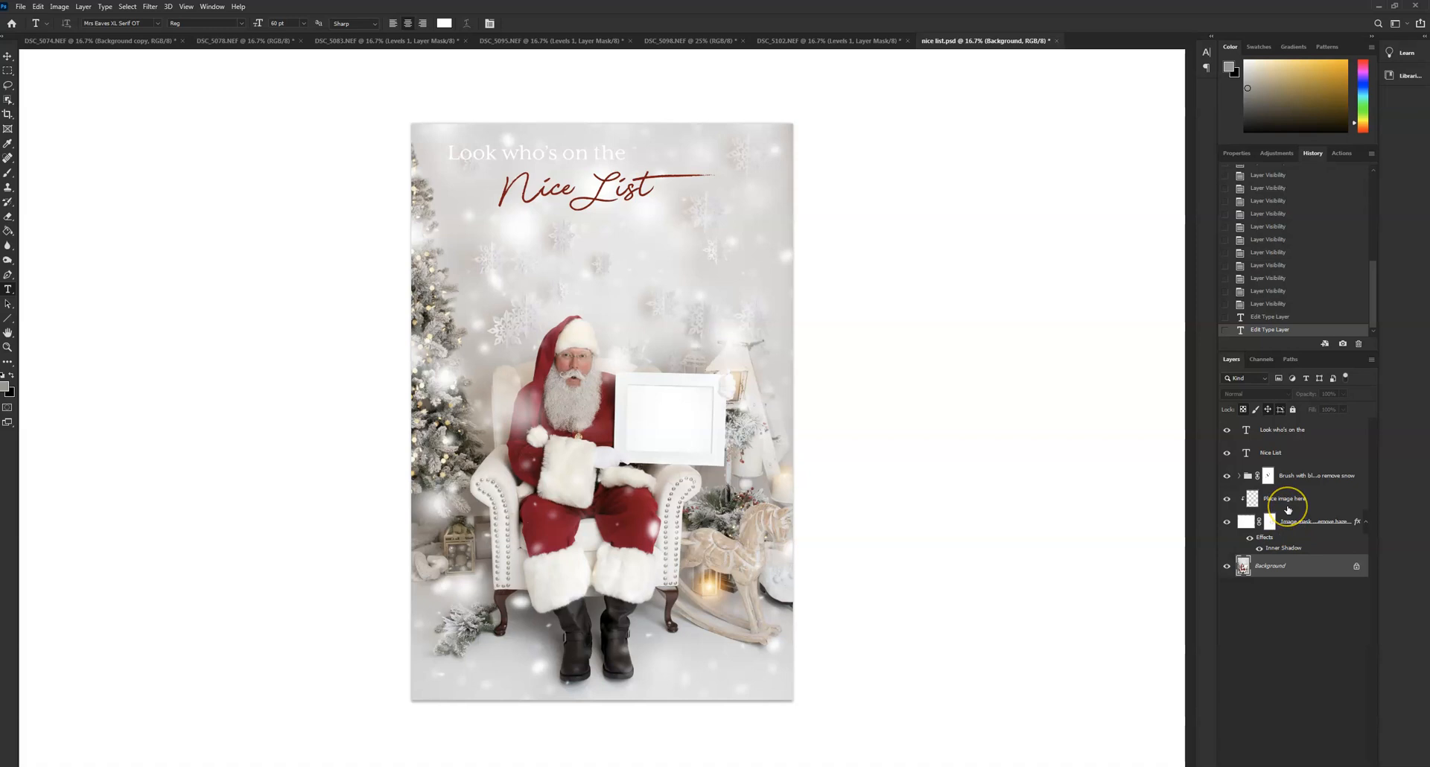
# - Place the DSC_1882 photo as an embedded object into the Place image here layer
pyautogui.click(1286, 507)
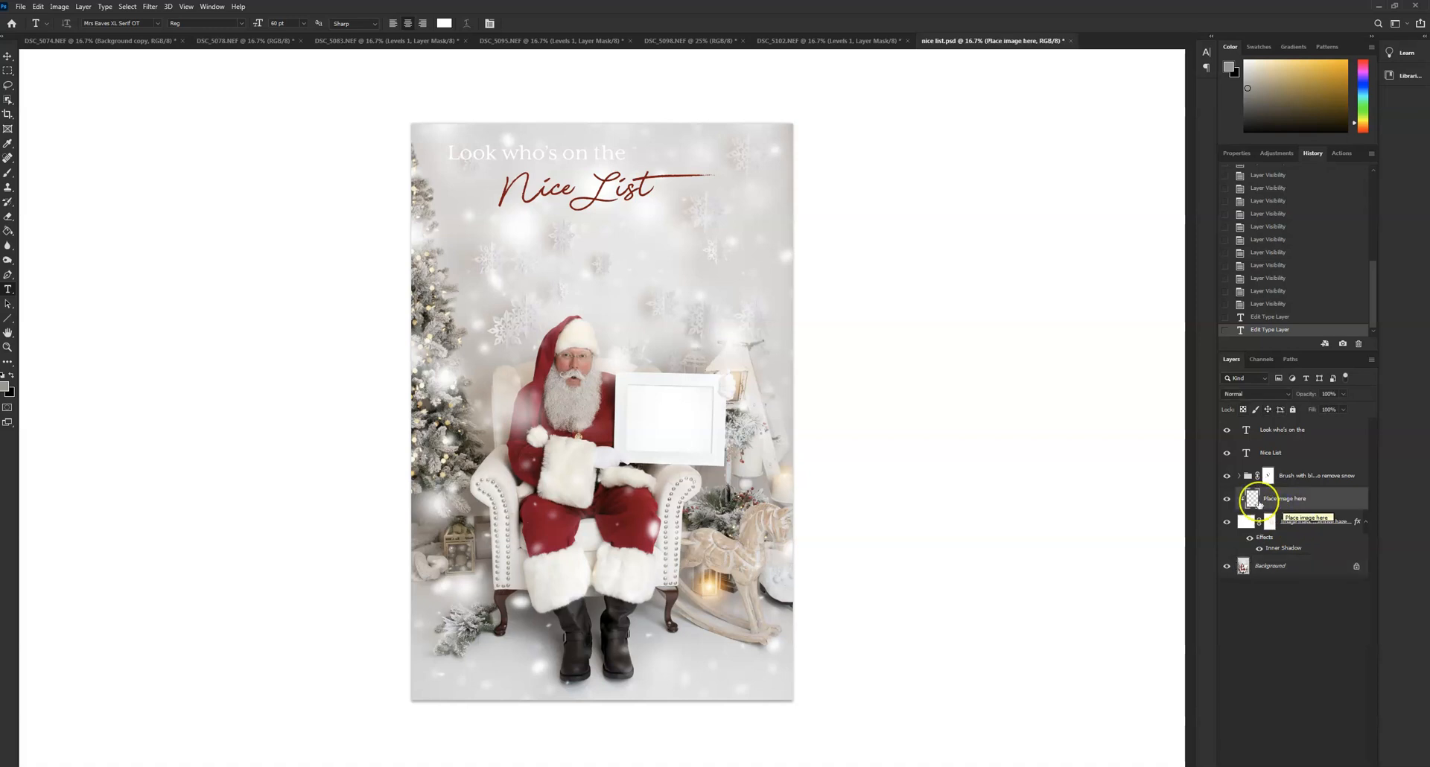
pyautogui.click(21, 7)
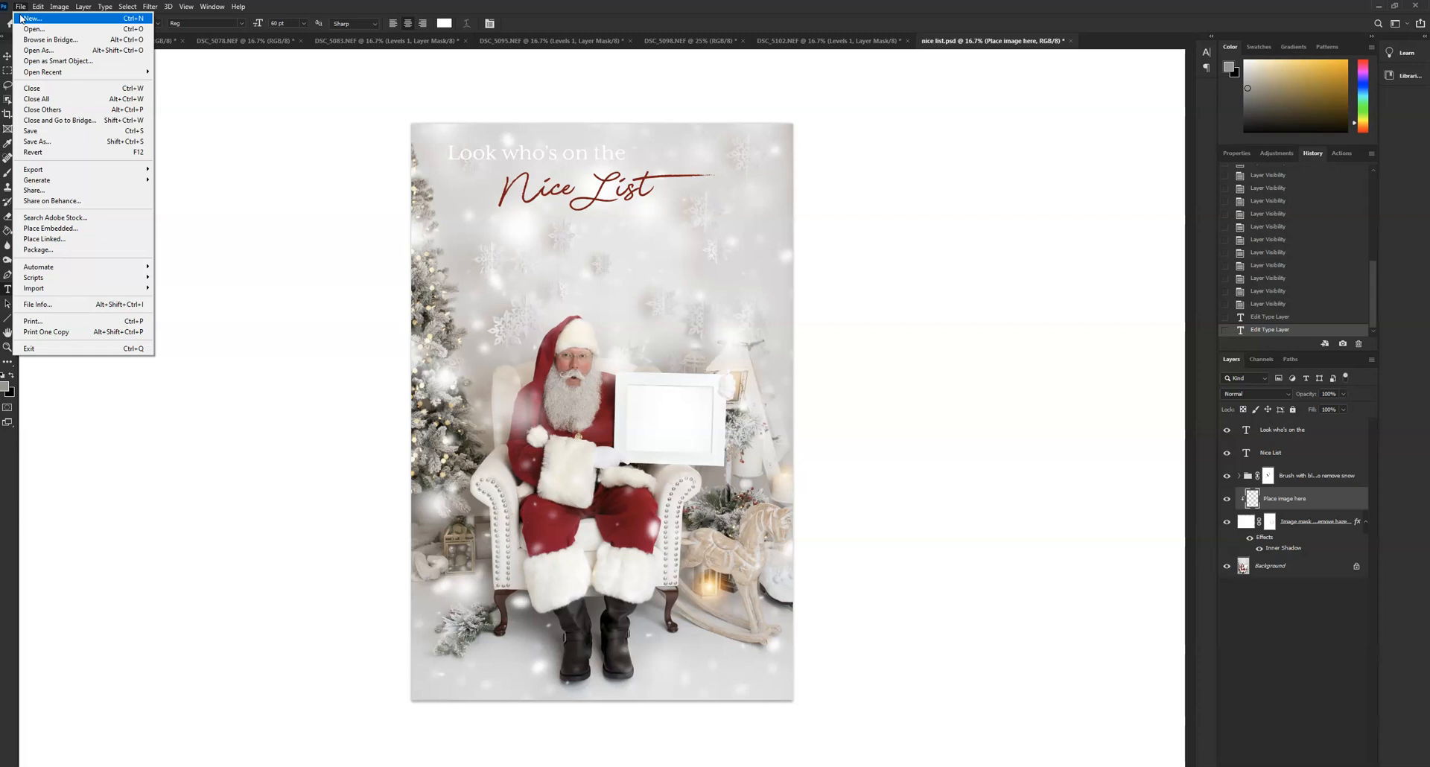
pyautogui.click(1278, 503)
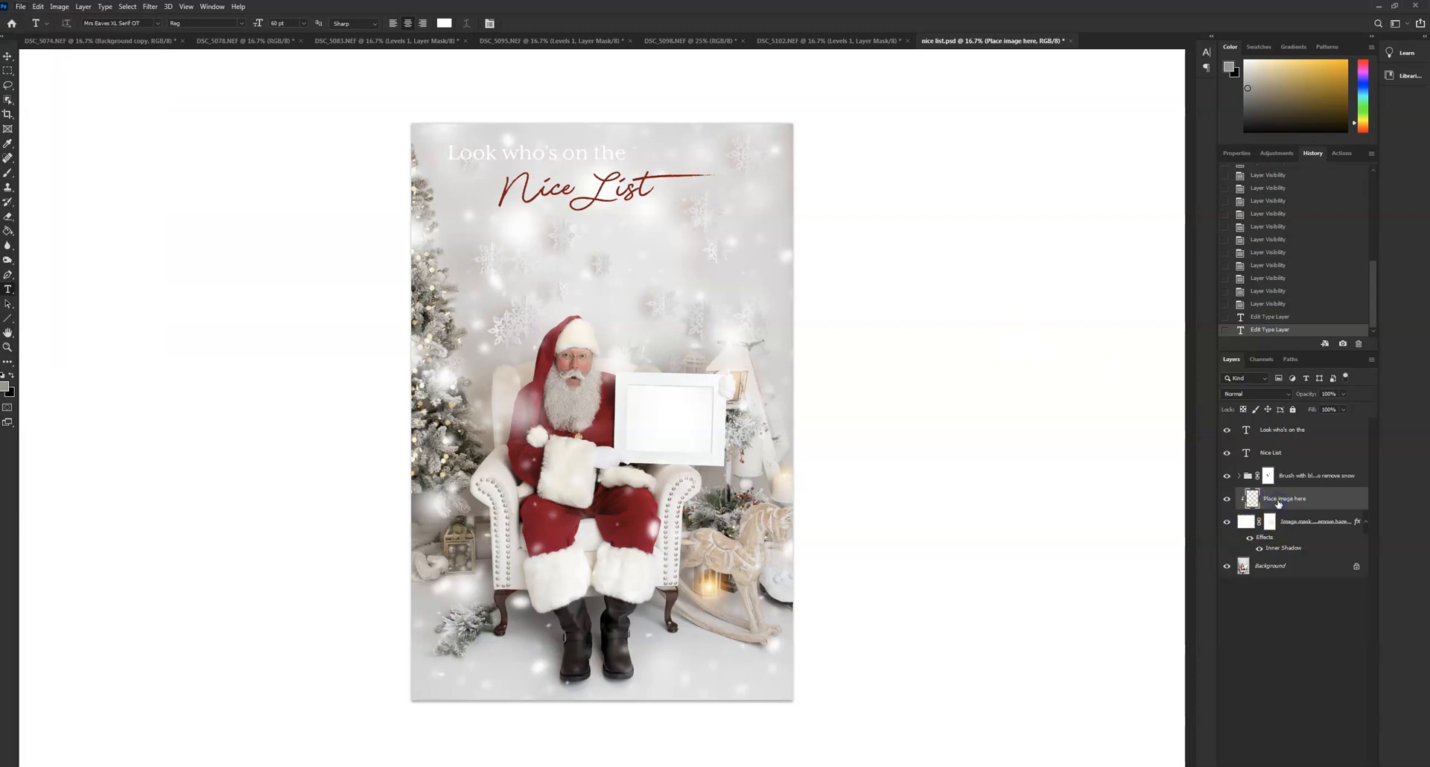
pyautogui.click(21, 6)
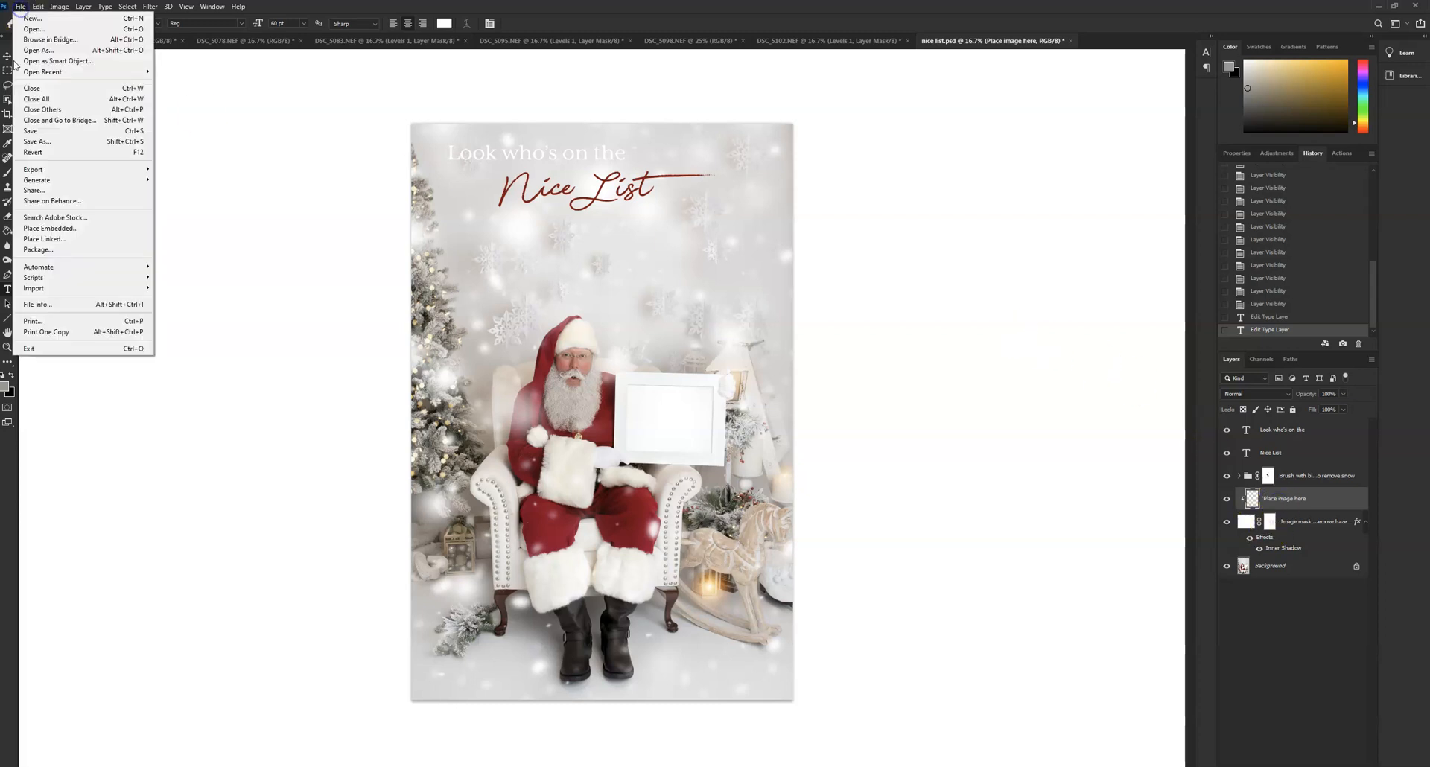
pyautogui.click(34, 228)
pyautogui.doubleClick(309, 231)
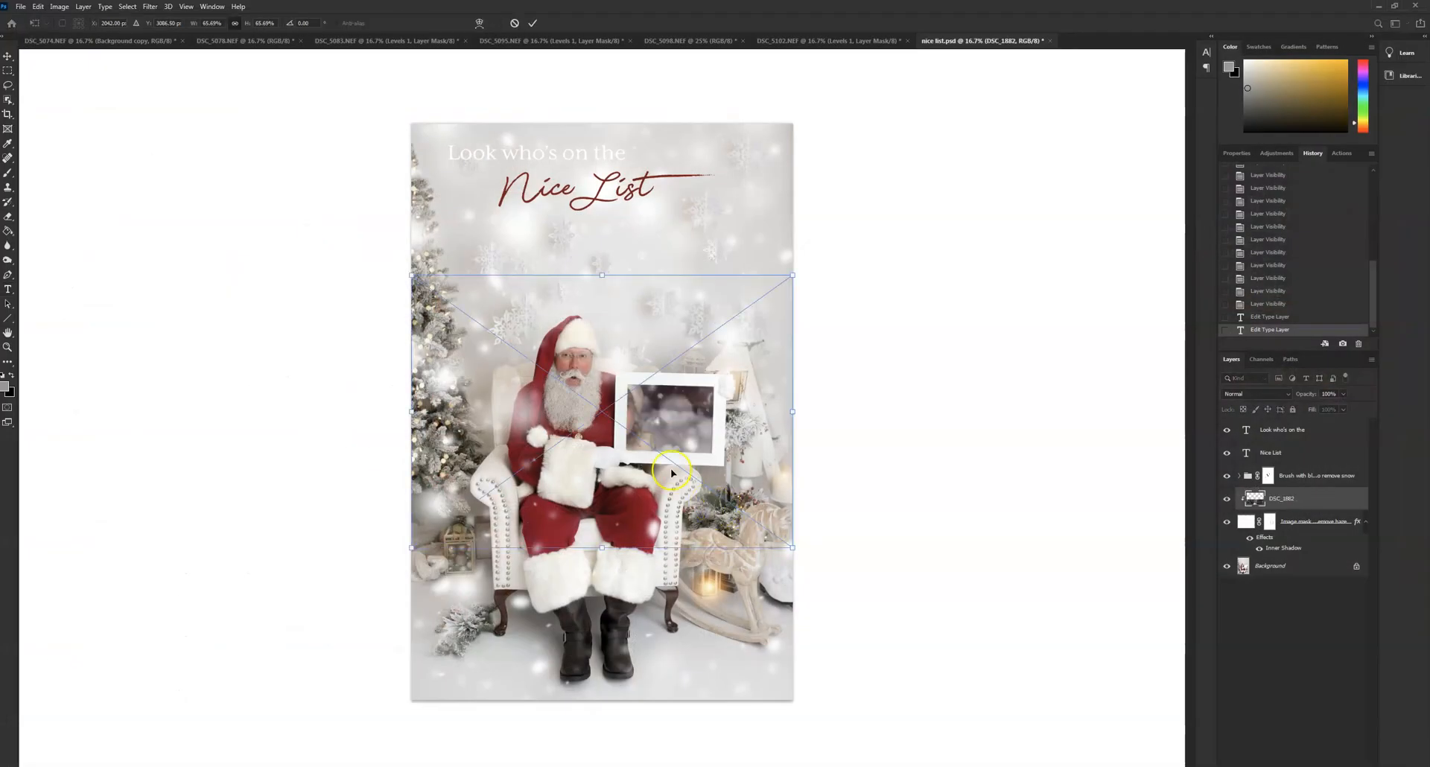
# - Scale down the placed photo and position it so the child's face sits inside Santa's frame
pyautogui.moveTo(412, 276); pyautogui.dragTo(554, 377)
pyautogui.moveTo(655, 462); pyautogui.dragTo(641, 419)
pyautogui.click(712, 514)
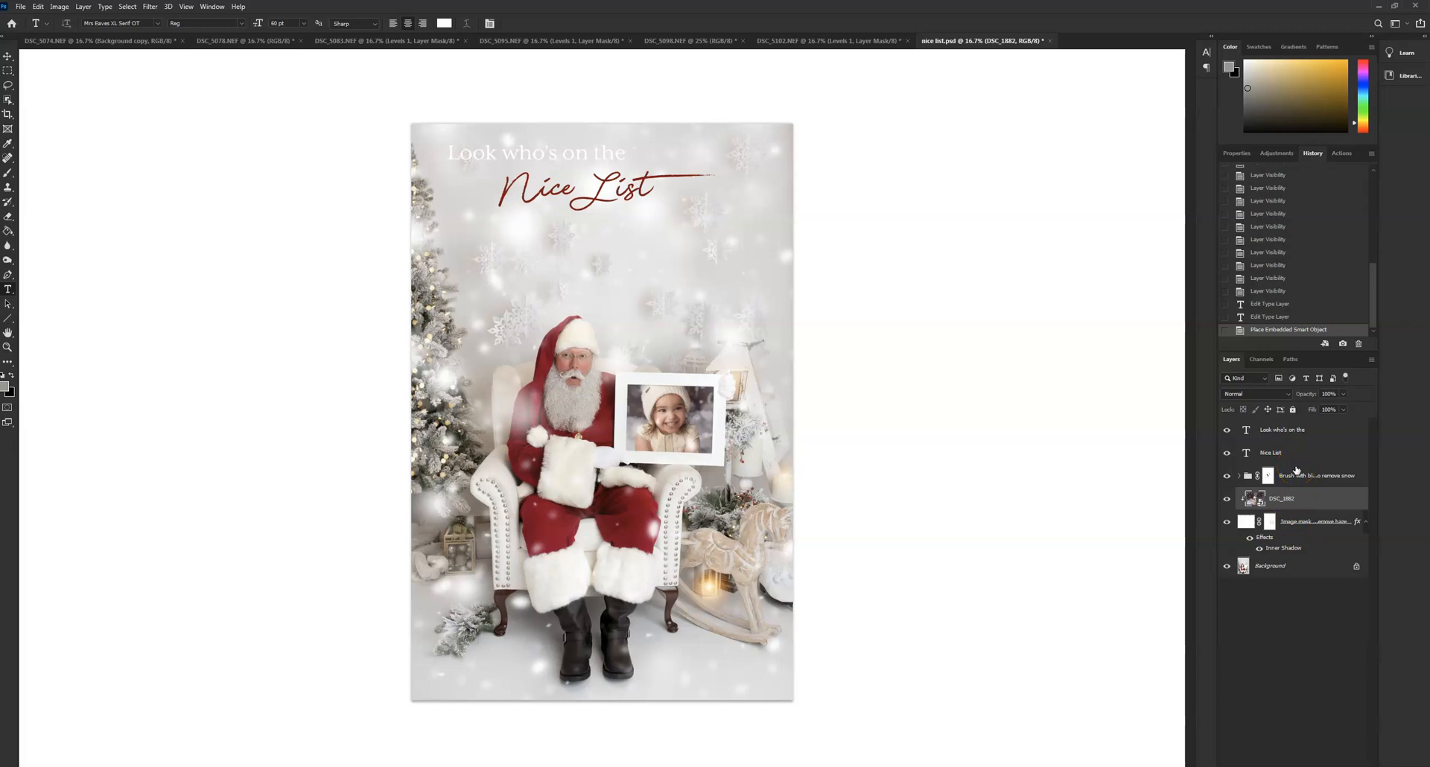
pyautogui.click(21, 6)
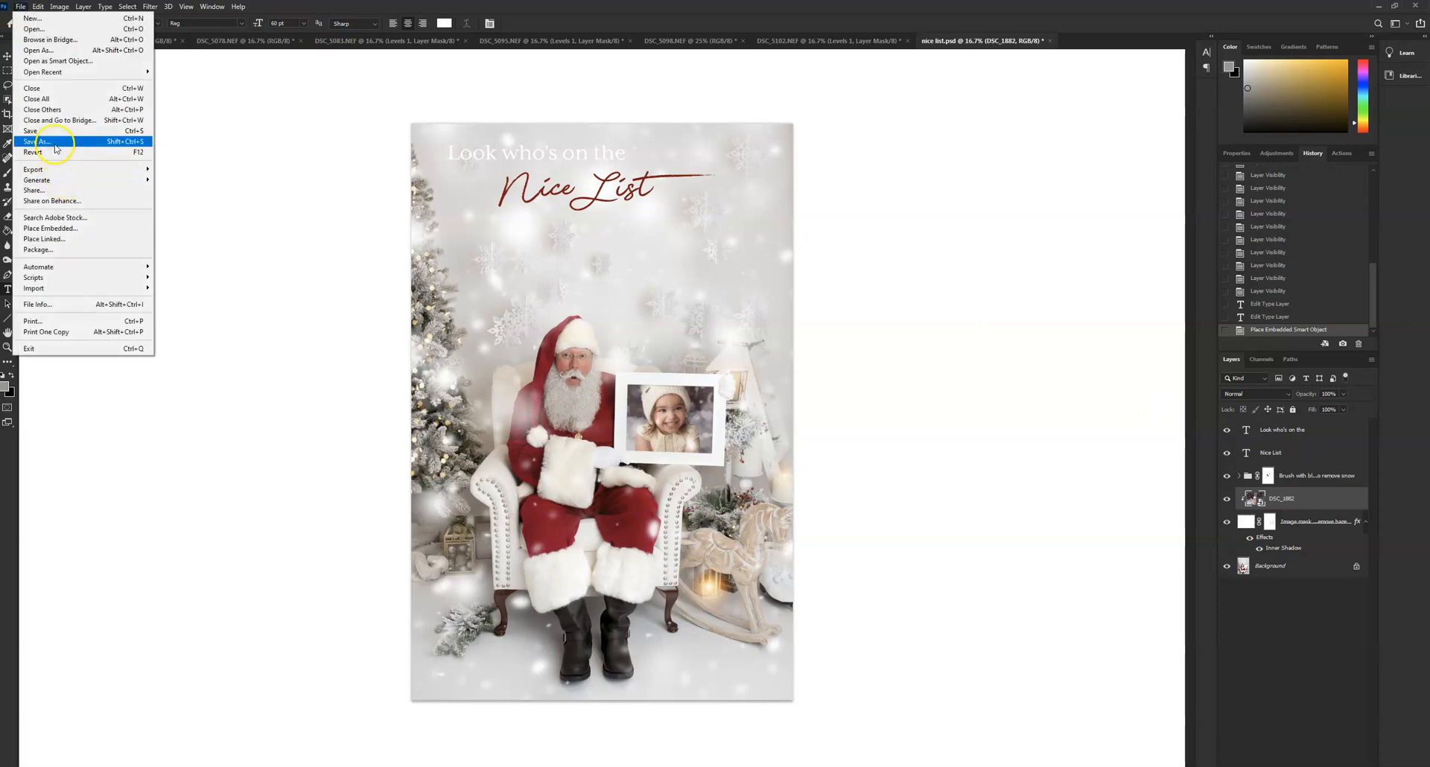
pyautogui.click(272, 209)
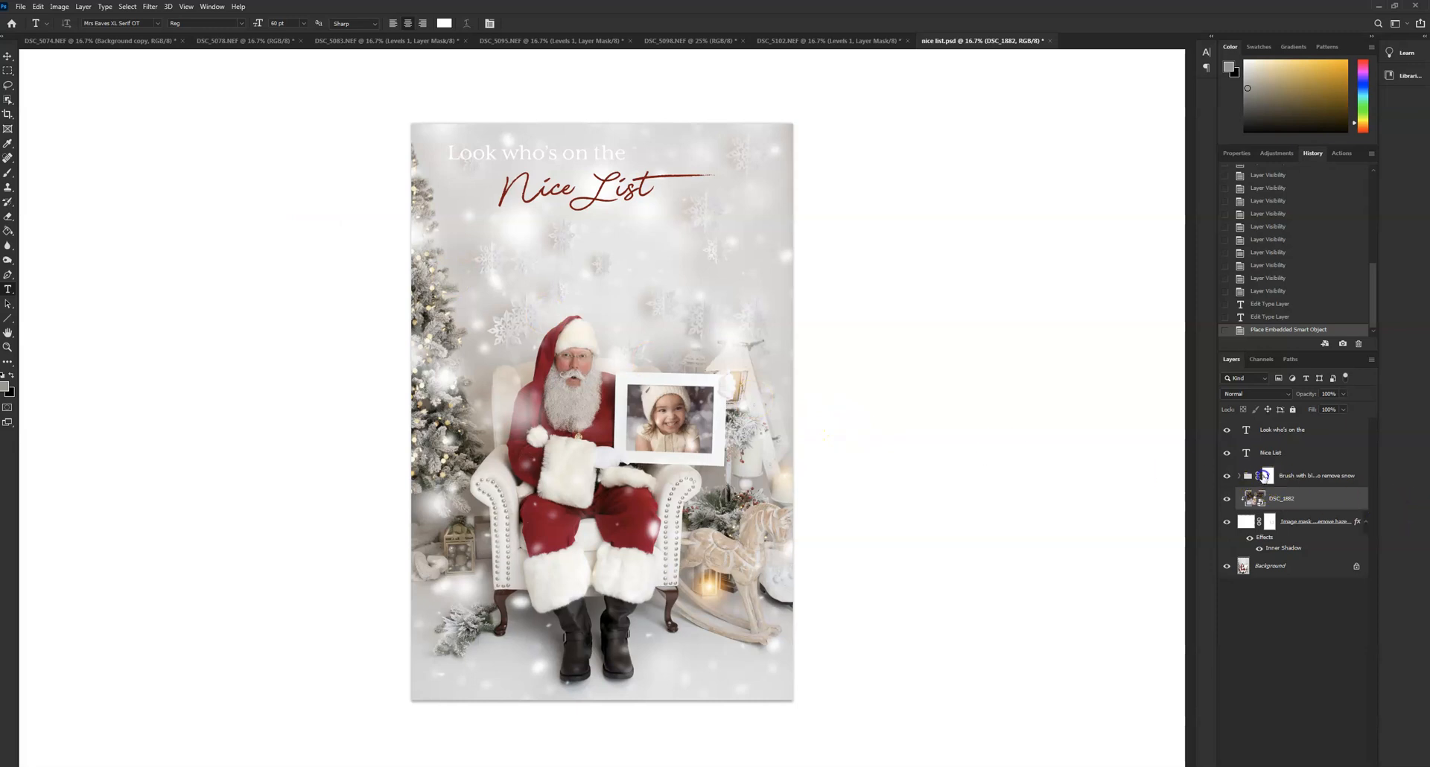
# - Paint black with a soft, low-opacity brush on the snow group's mask over the framed photo to reduce the snow
pyautogui.click(1265, 475)
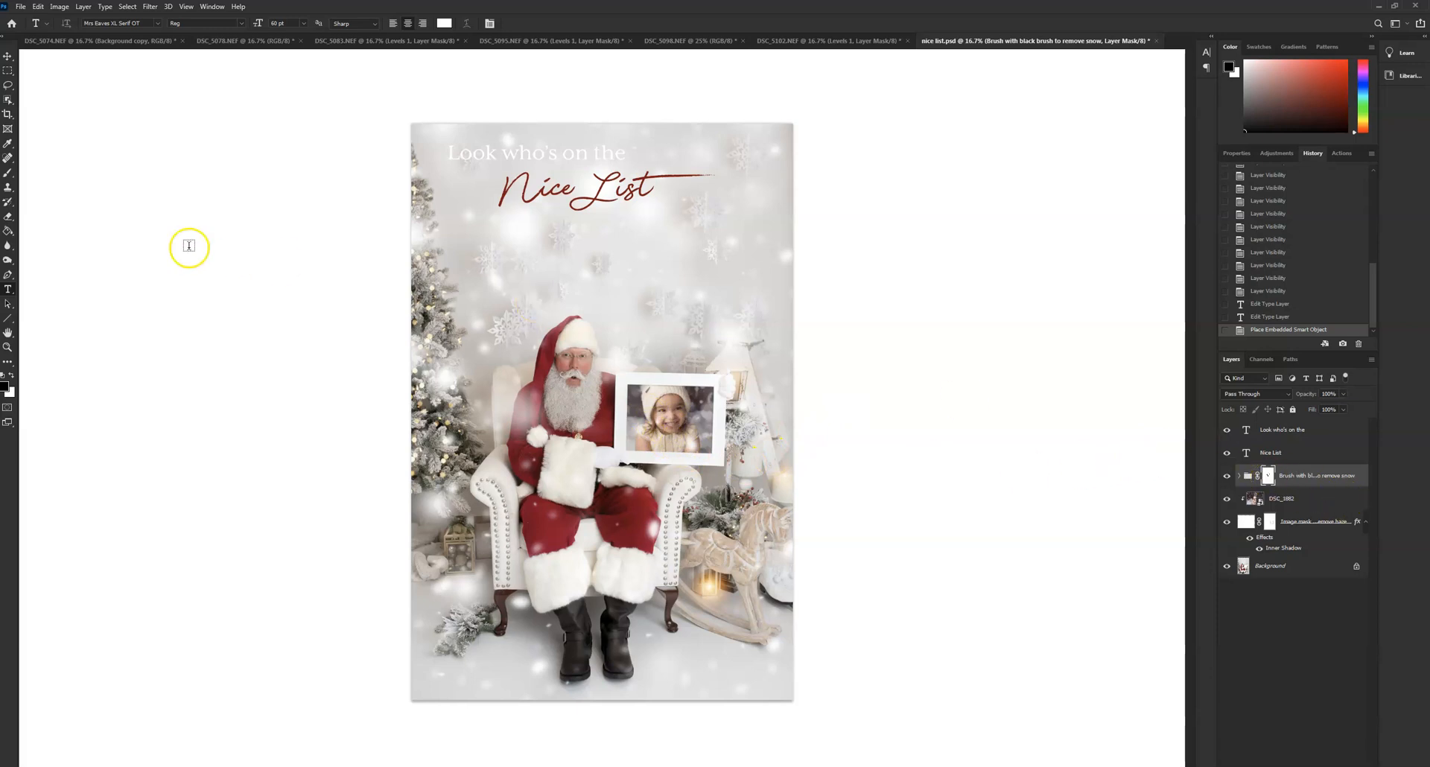
pyautogui.click(8, 177)
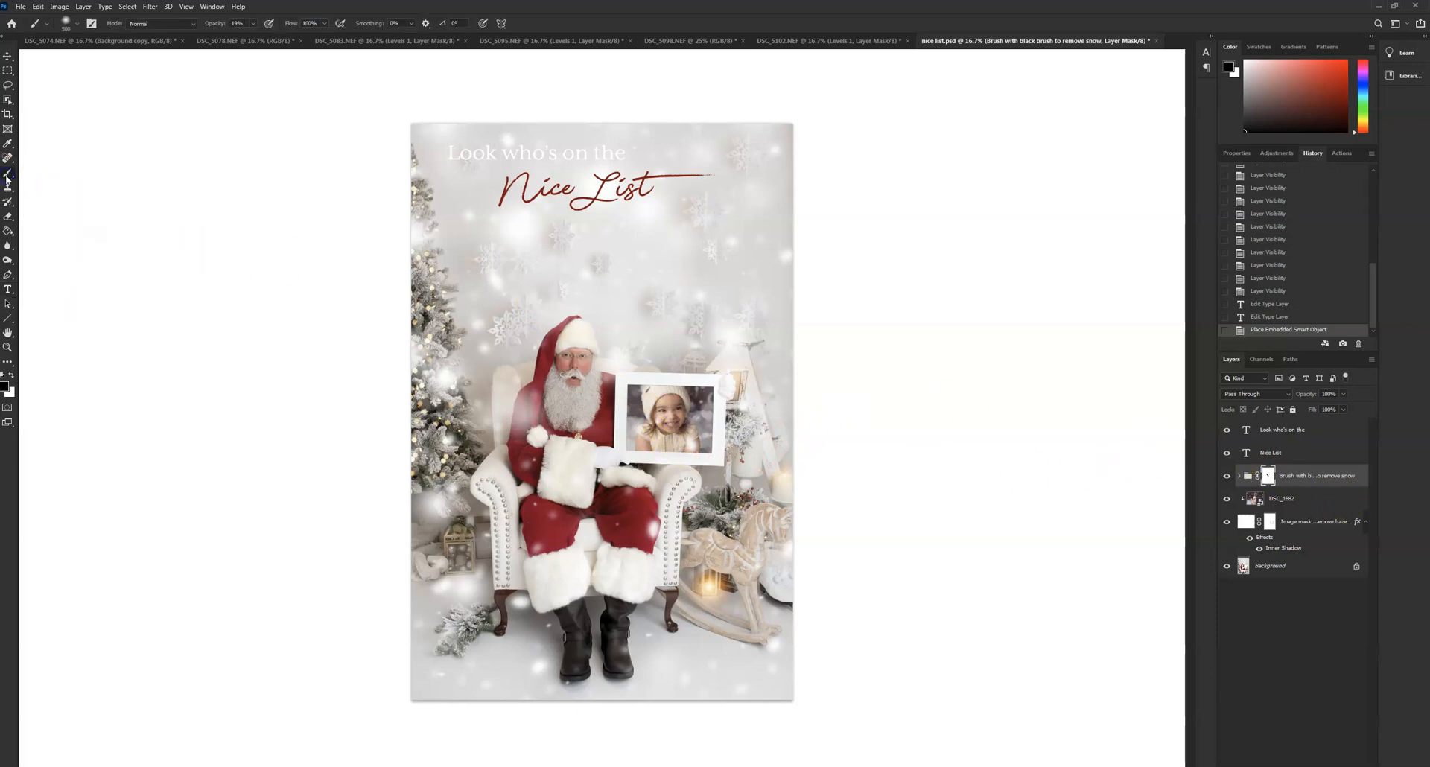
pyautogui.click(1268, 476)
pyautogui.click(665, 415)
pyautogui.moveTo(665, 415); pyautogui.dragTo(658, 423)
pyautogui.click(656, 423)
pyautogui.click(659, 432)
pyautogui.click(658, 439)
pyautogui.click(655, 421)
# - Set the brush opacity to 100% and paint out the remaining snow over the child's face on the snow group's mask
pyautogui.click(253, 23)
pyautogui.moveTo(252, 35); pyautogui.dragTo(328, 50)
pyautogui.click(593, 331)
pyautogui.click(659, 421)
pyautogui.click(661, 436)
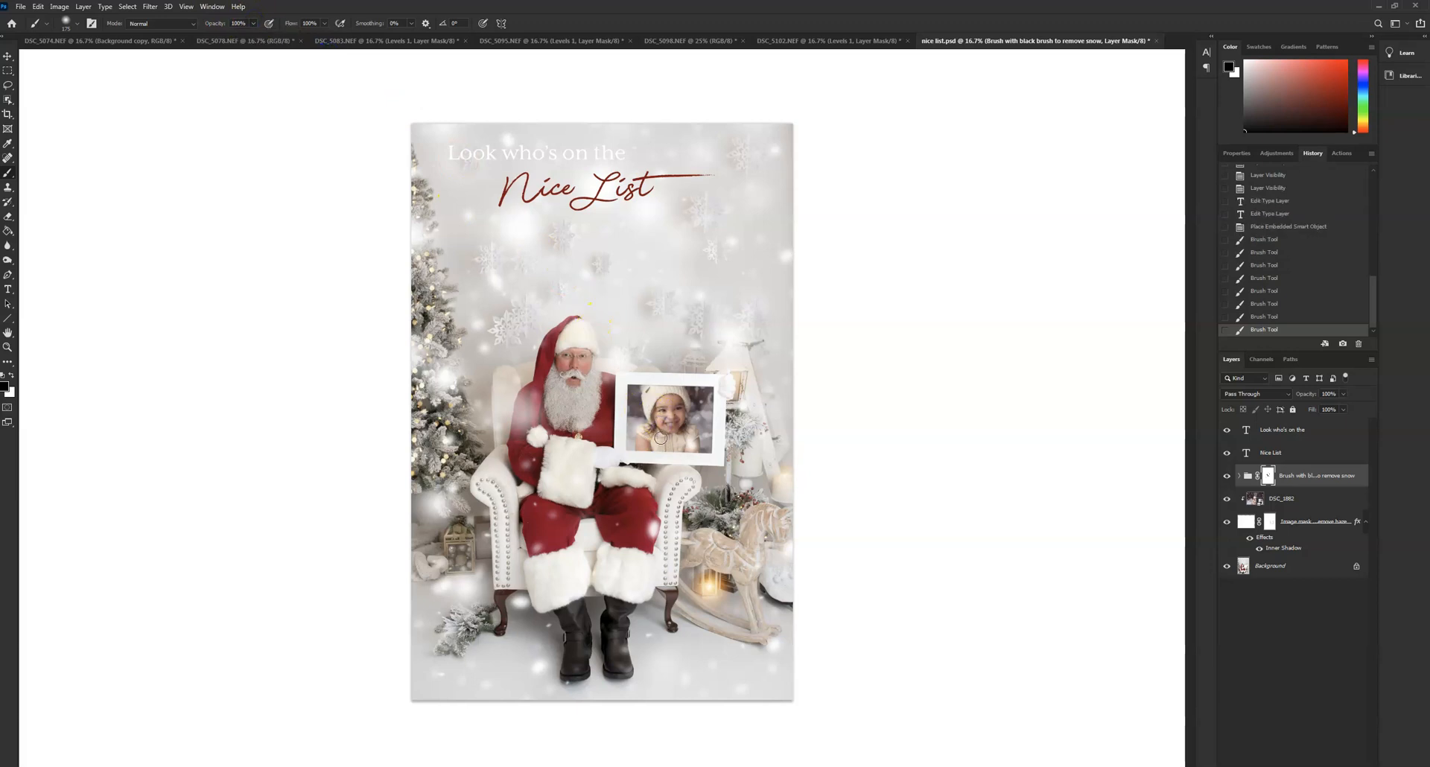
pyautogui.click(669, 414)
# - Paint white over the framed photo on the image mask layer's mask
pyautogui.keyDown('alt'); pyautogui.click(1260, 510); pyautogui.keyUp('alt')
pyautogui.click(1268, 524)
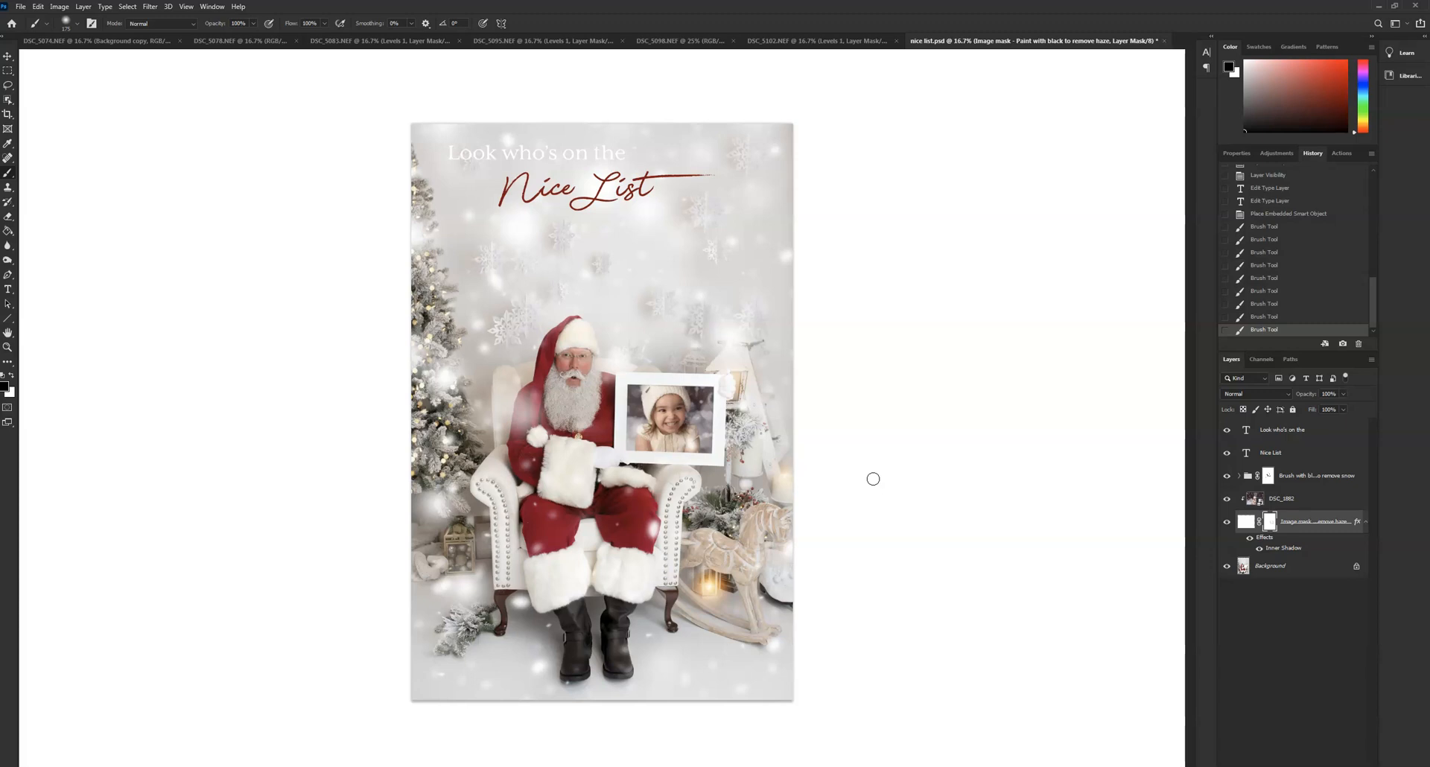
pyautogui.click(1304, 523)
pyautogui.click(1269, 521)
pyautogui.click(12, 377)
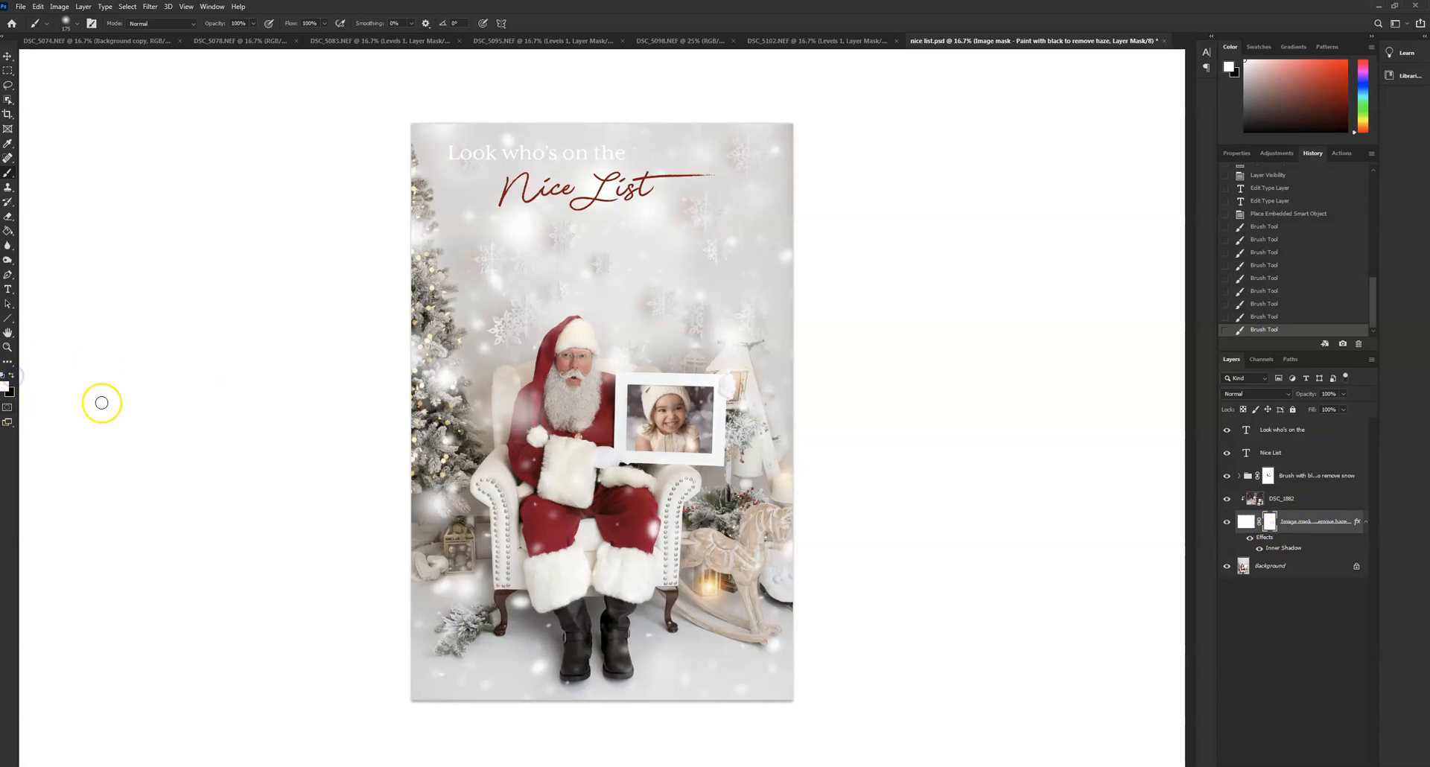
pyautogui.moveTo(627, 413)
pyautogui.mouseDown()
pyautogui.moveTo(695, 415)
pyautogui.moveTo(665, 445)
pyautogui.moveTo(685, 450)
pyautogui.moveTo(653, 471)
pyautogui.moveTo(651, 441)
pyautogui.moveTo(617, 434)
pyautogui.moveTo(670, 456)
pyautogui.mouseUp()
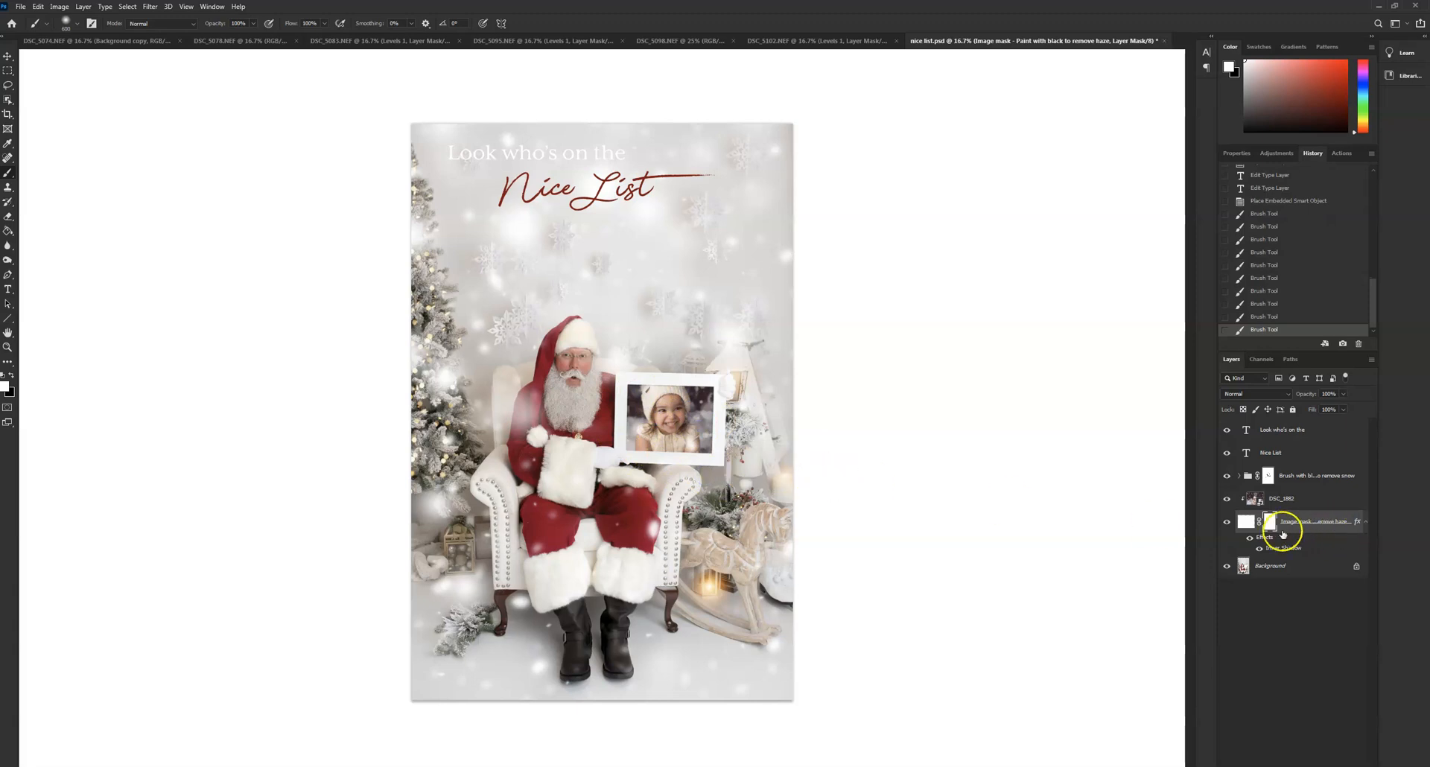
# - Paint black at 12% brush opacity across the framed photo on the image mask to lightly adjust the haze
pyautogui.click(11, 377)
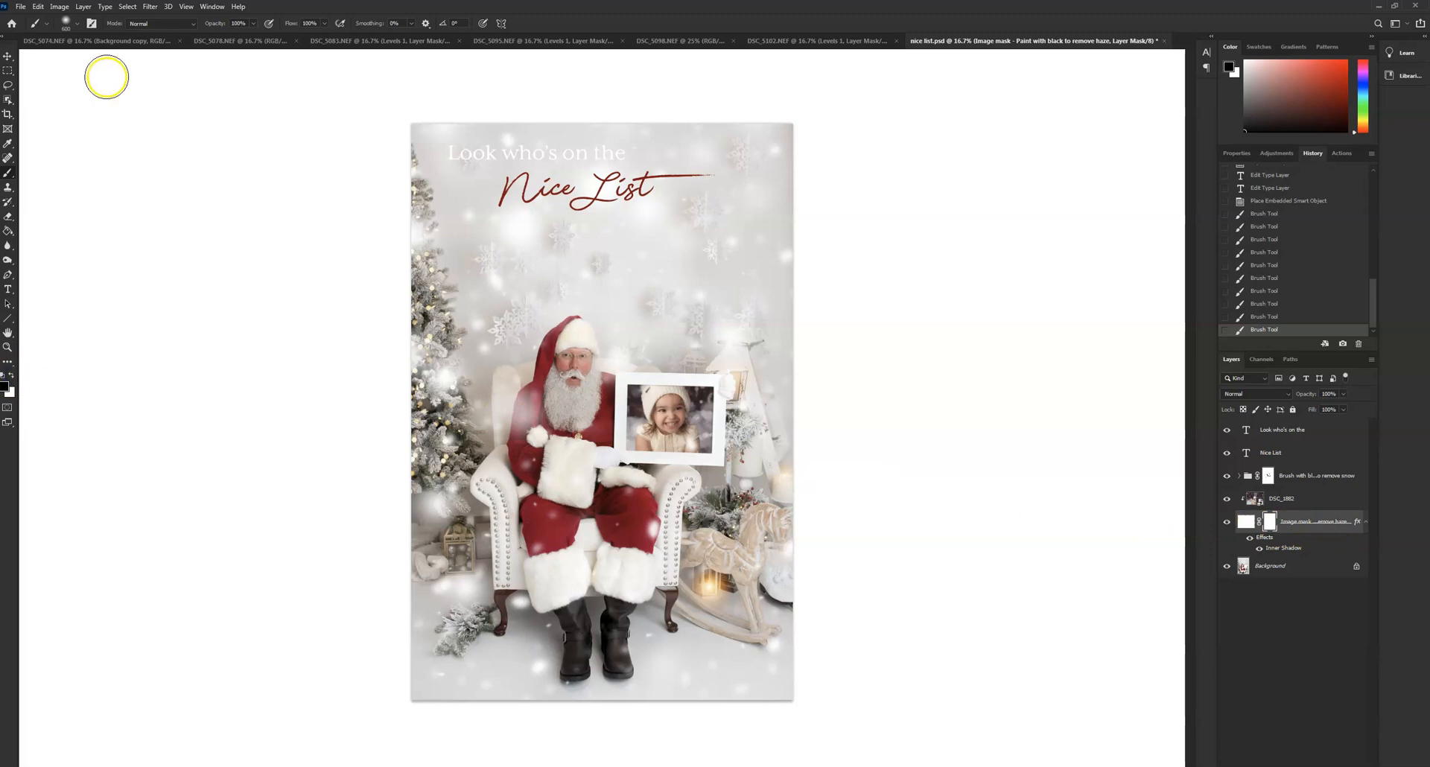
pyautogui.click(254, 23)
pyautogui.click(200, 35)
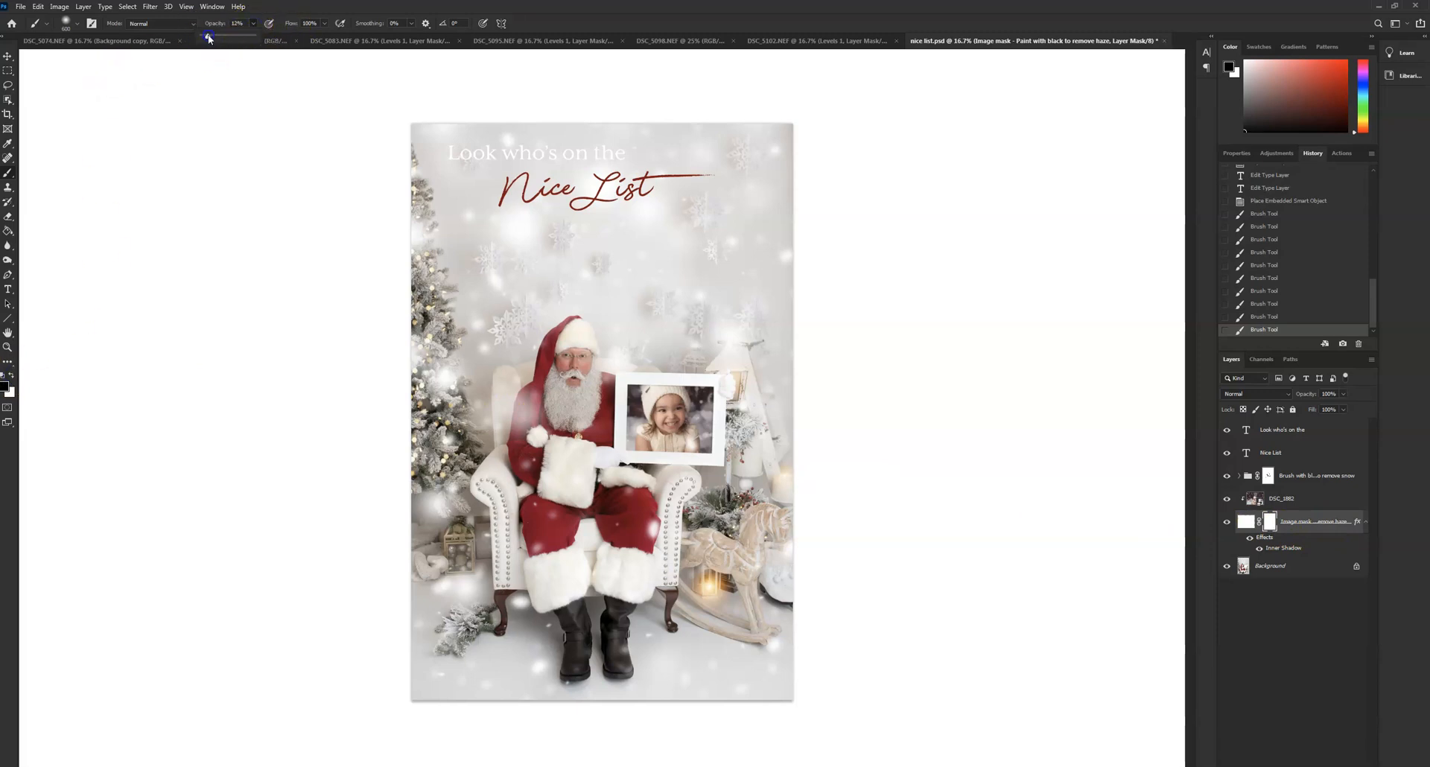
pyautogui.moveTo(632, 388)
pyautogui.mouseDown()
pyautogui.moveTo(639, 445)
pyautogui.moveTo(708, 389)
pyautogui.mouseUp()
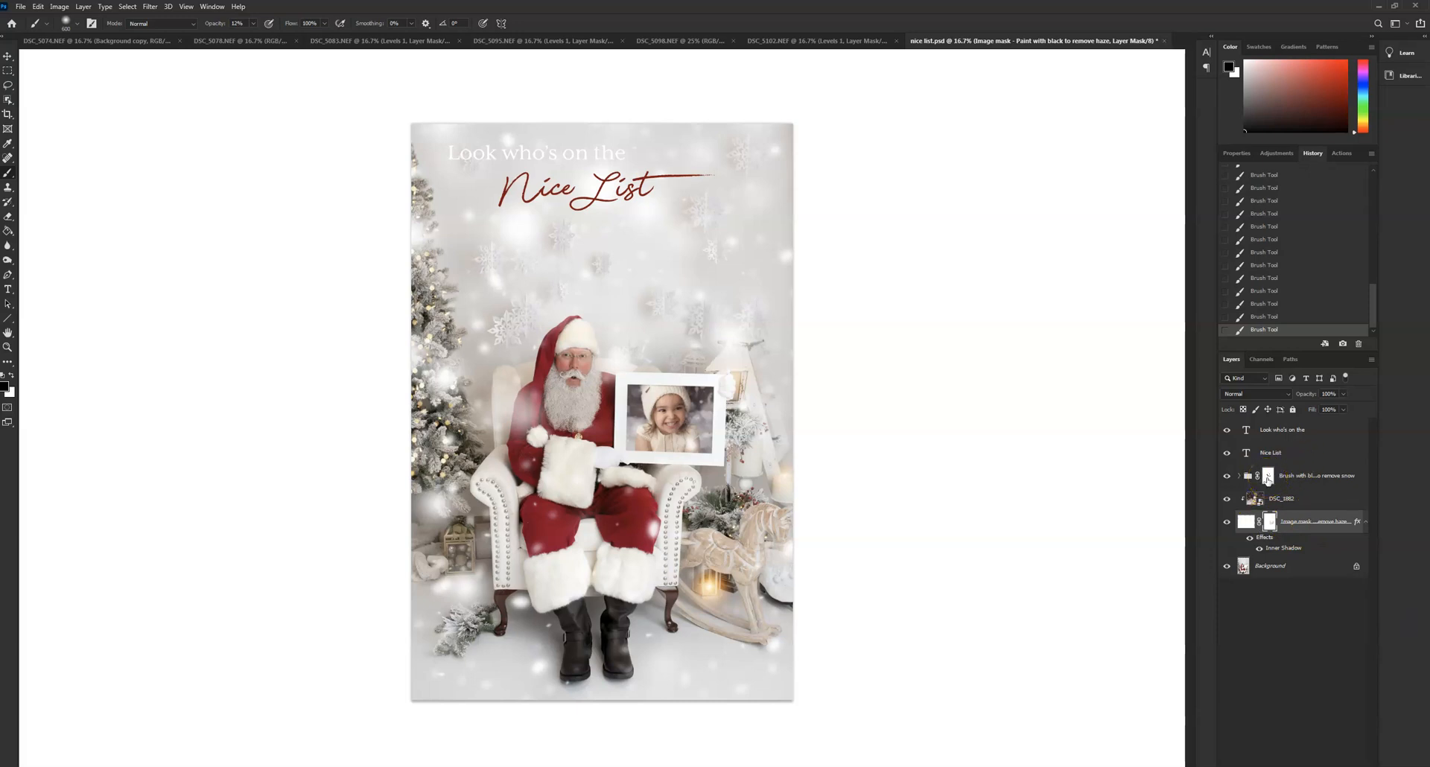
# - Toggle the snow group and the placed photo layer off and on to check their effect
pyautogui.click(1227, 477)
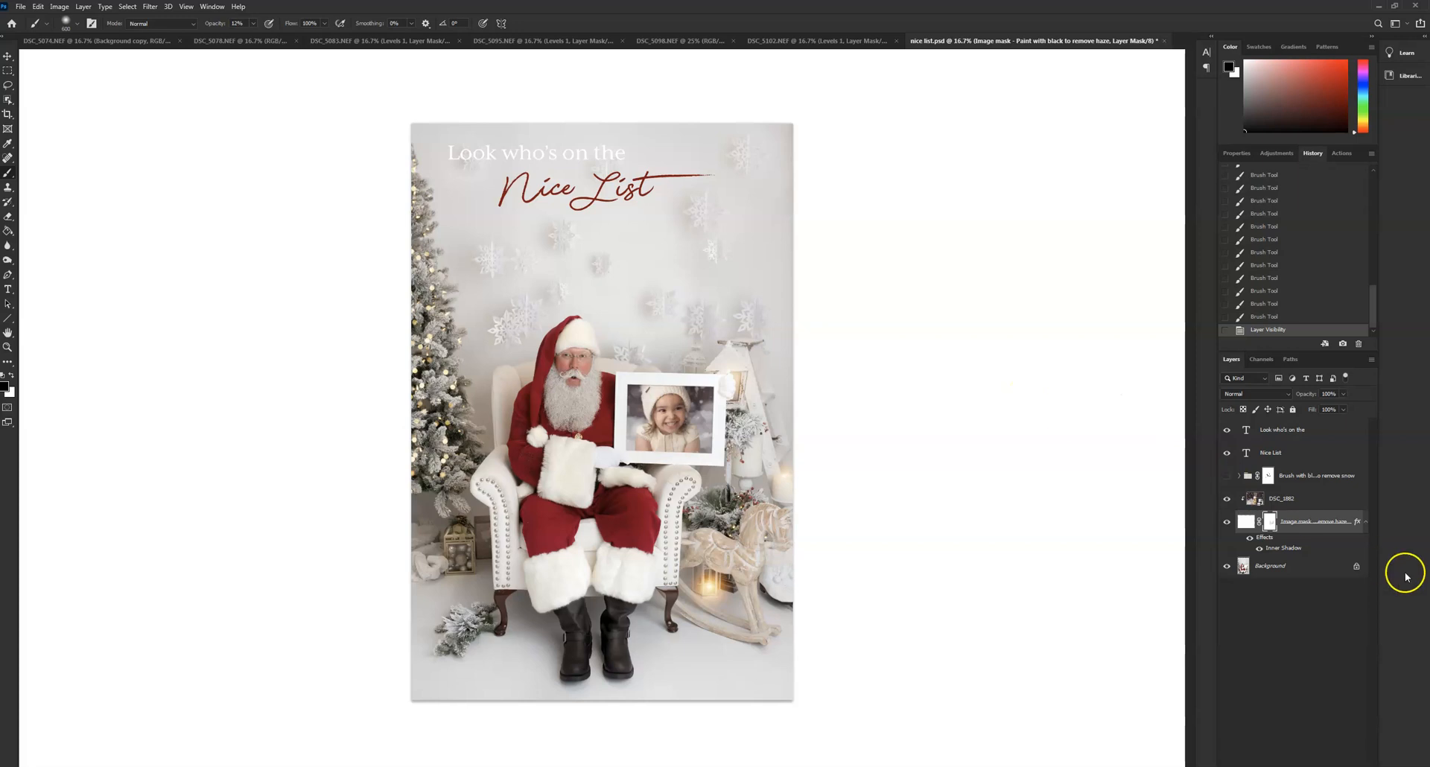
pyautogui.click(1227, 481)
pyautogui.click(1227, 481)
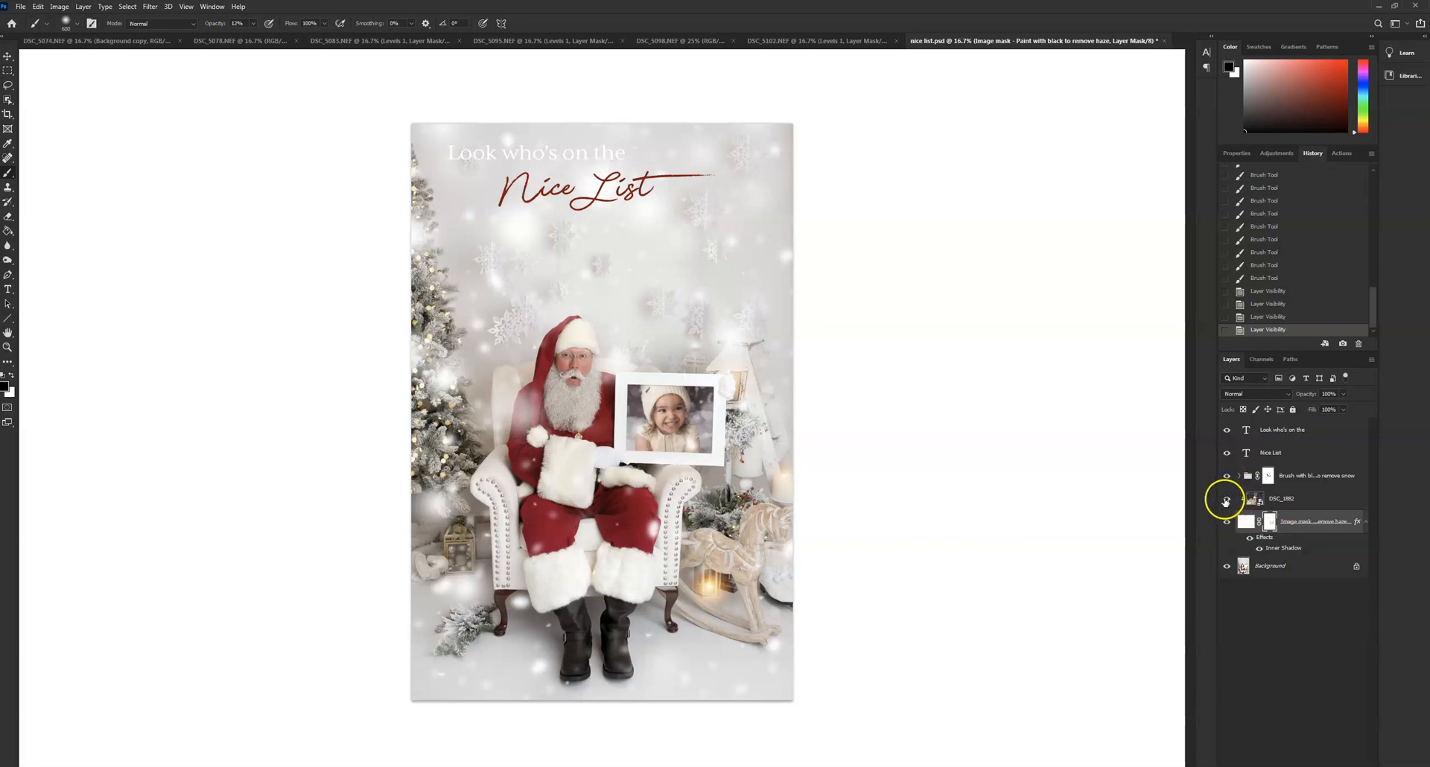
pyautogui.click(1226, 499)
pyautogui.click(1226, 499)
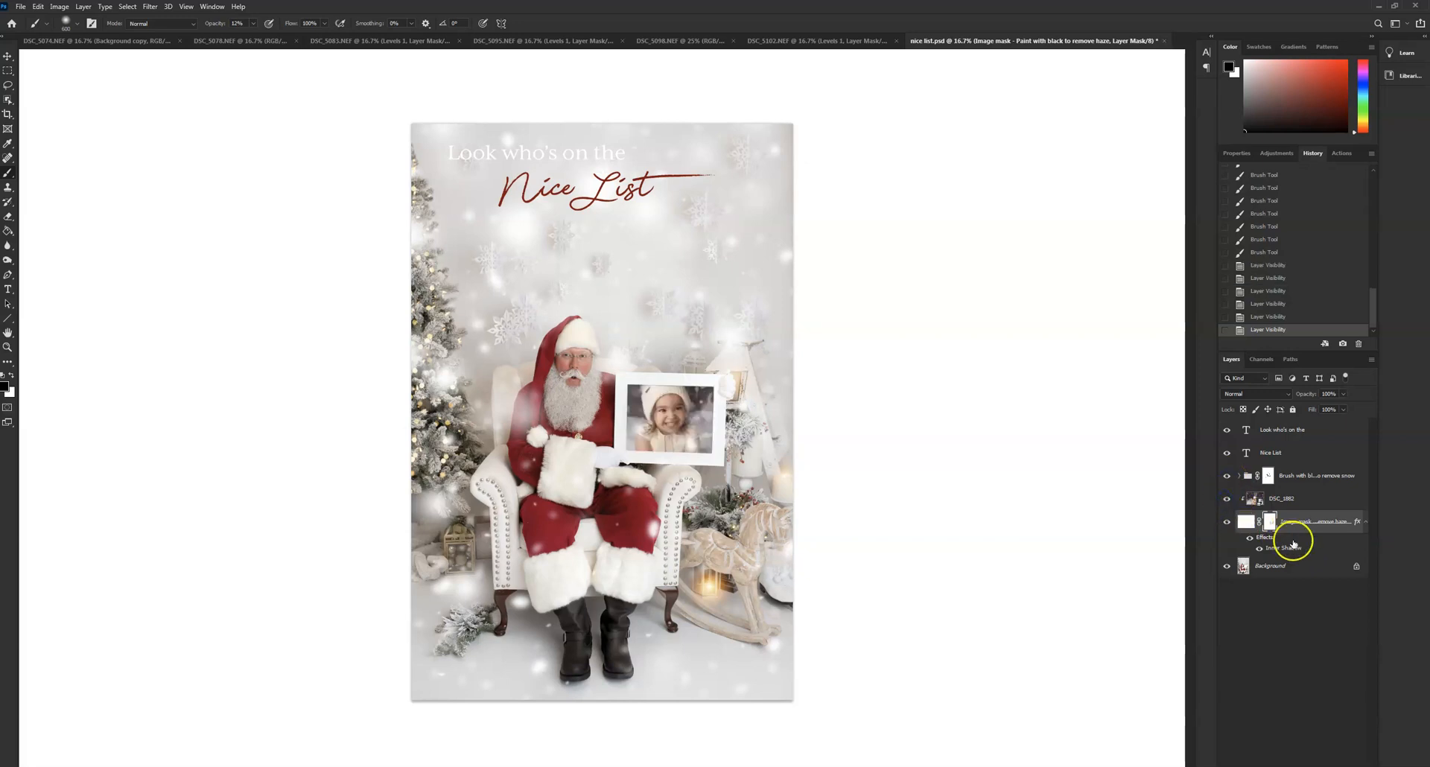
# - Try saving the design as nice list.jpg in JPEG format, and leave without saving
pyautogui.click(19, 7)
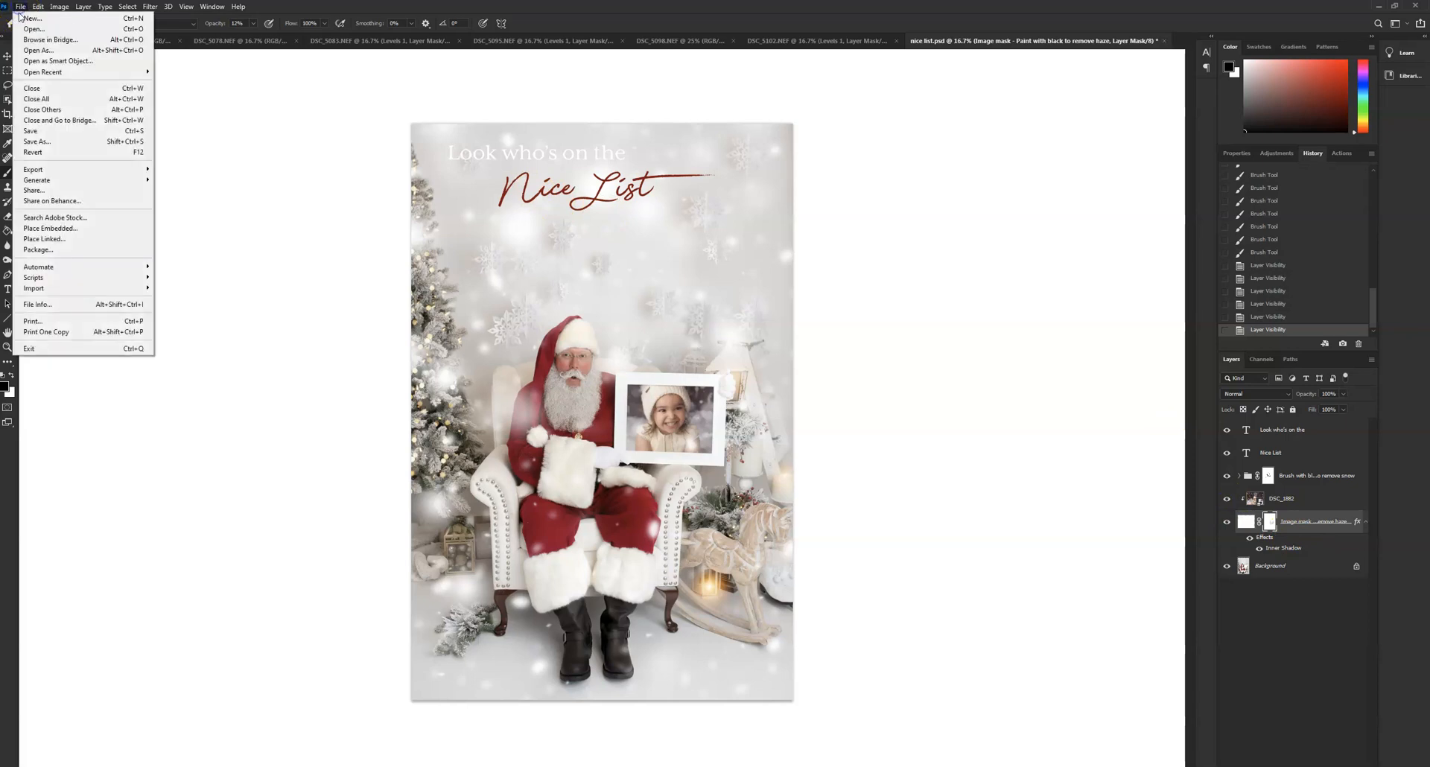
pyautogui.click(35, 143)
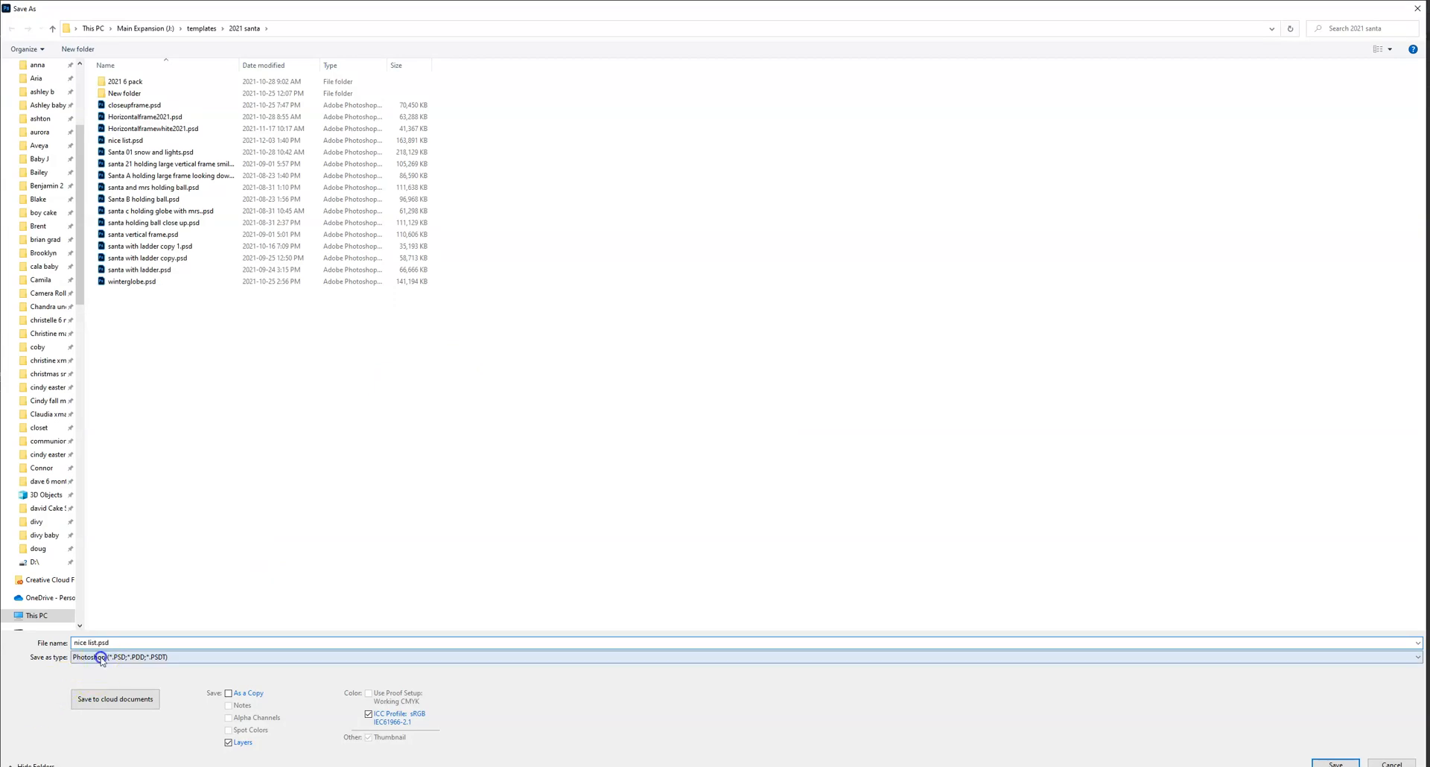
pyautogui.click(93, 657)
pyautogui.click(93, 546)
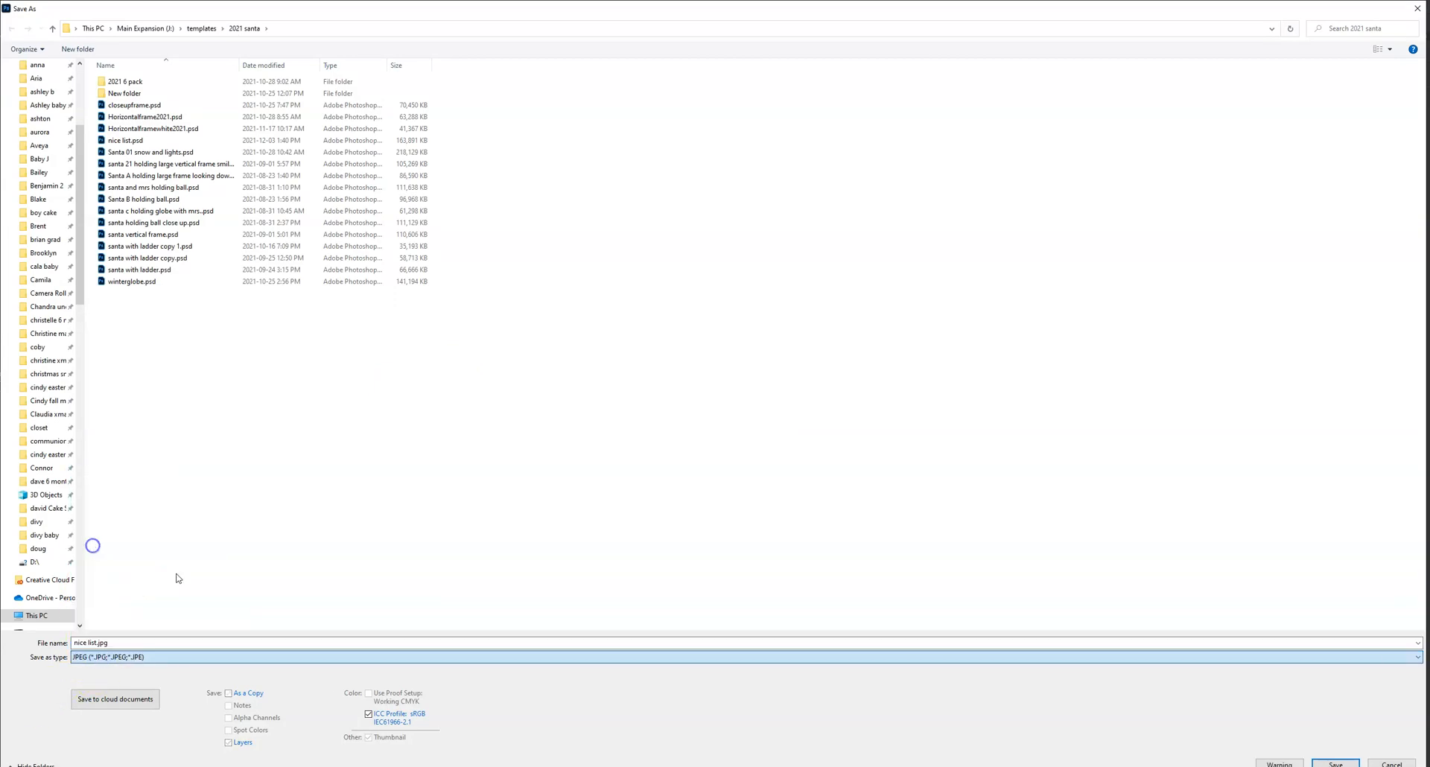
pyautogui.click(1418, 8)
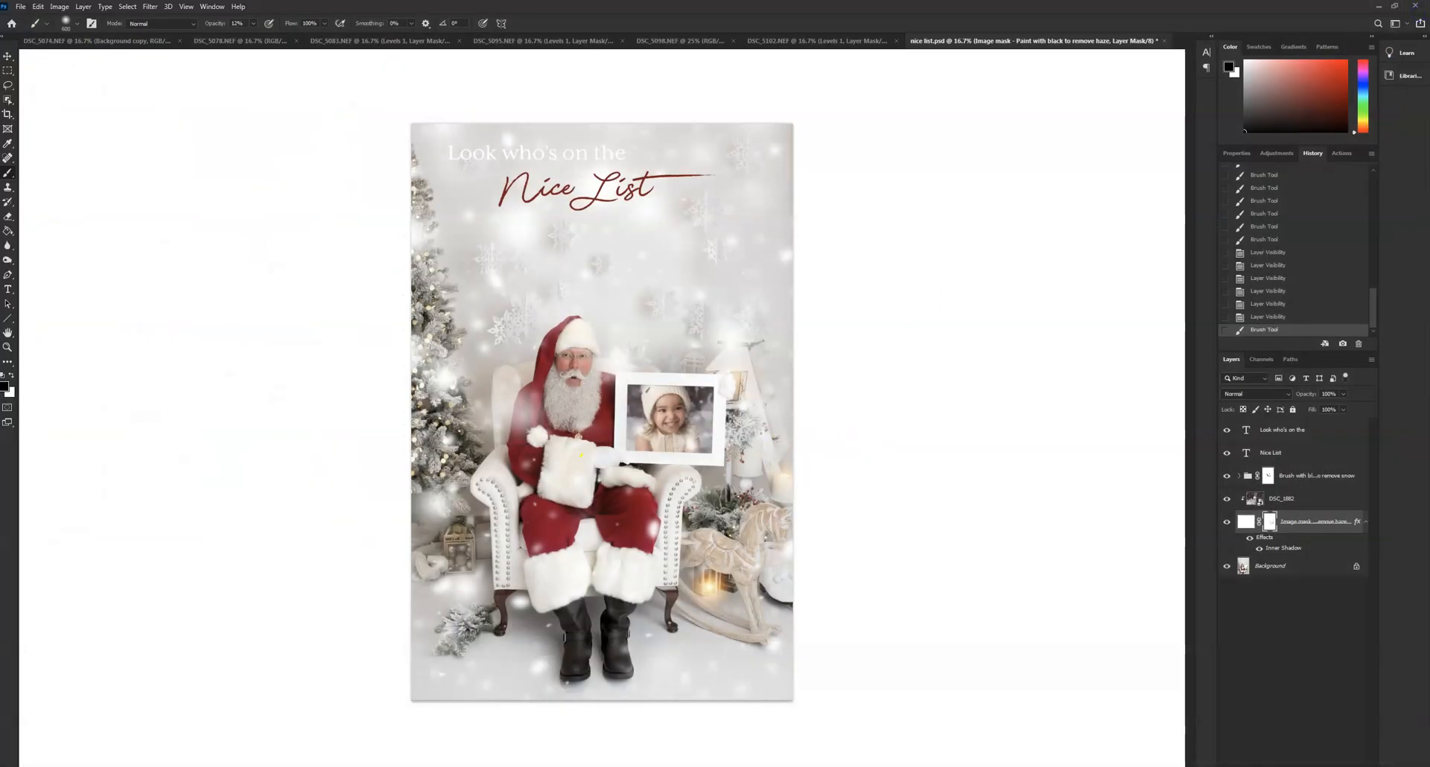